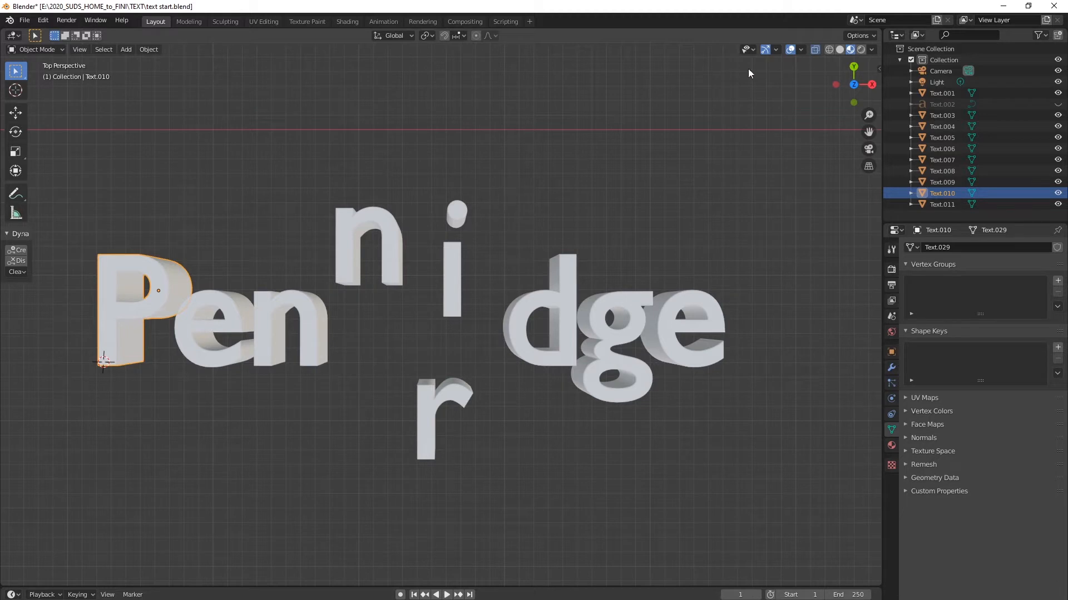
In Material Preview shading, give the first letter e a new material named e with a yellow-green base colour.
click(839, 50)
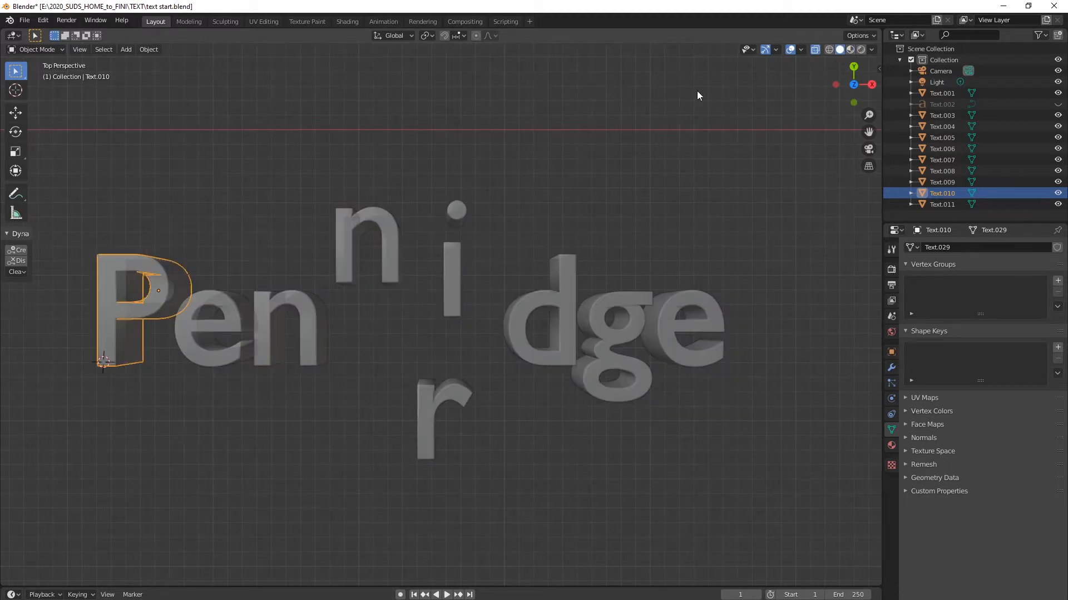
click(850, 49)
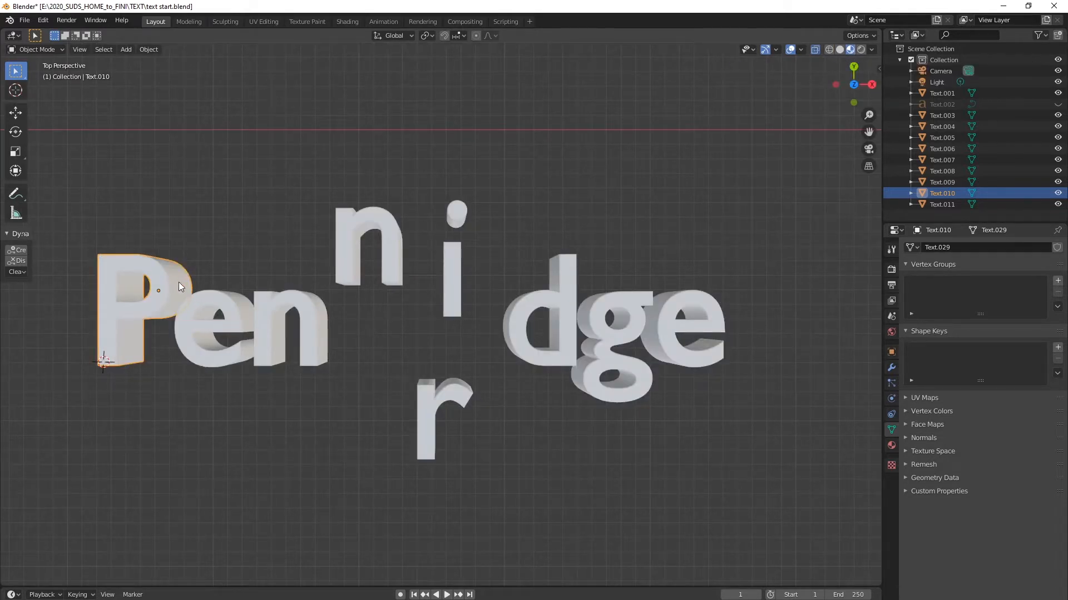
click(234, 332)
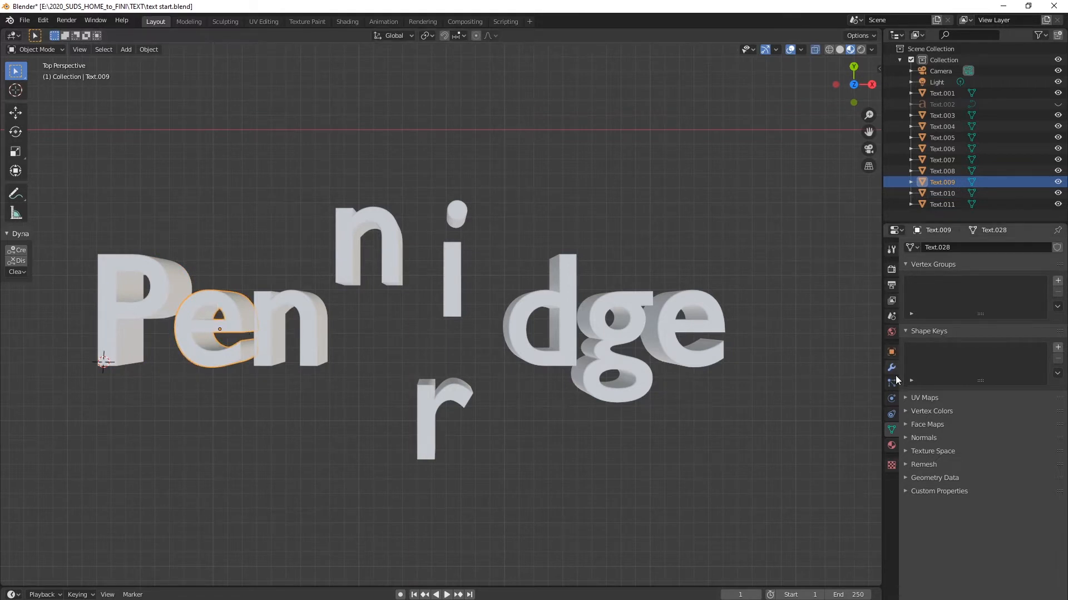
click(891, 446)
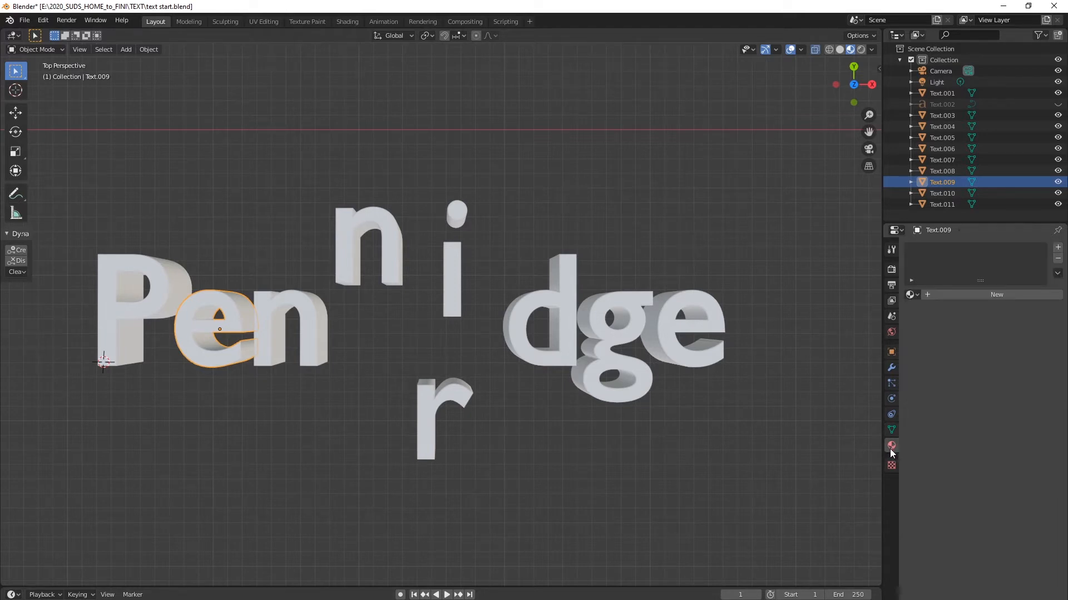
click(936, 294)
click(956, 296)
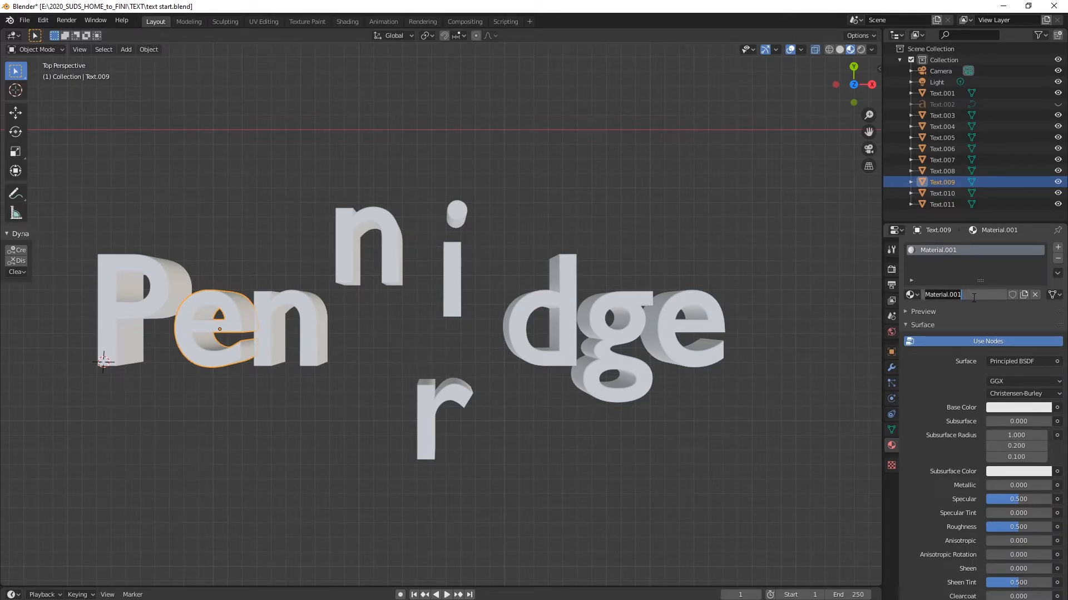
text(e)
key(Return)
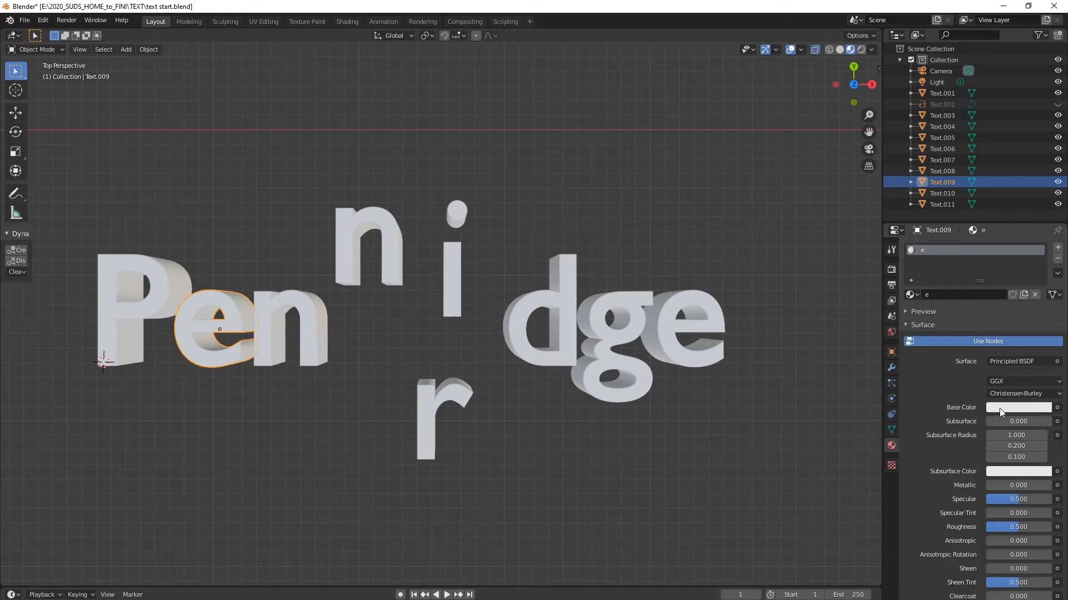
click(999, 408)
drag(990, 296, 962, 295)
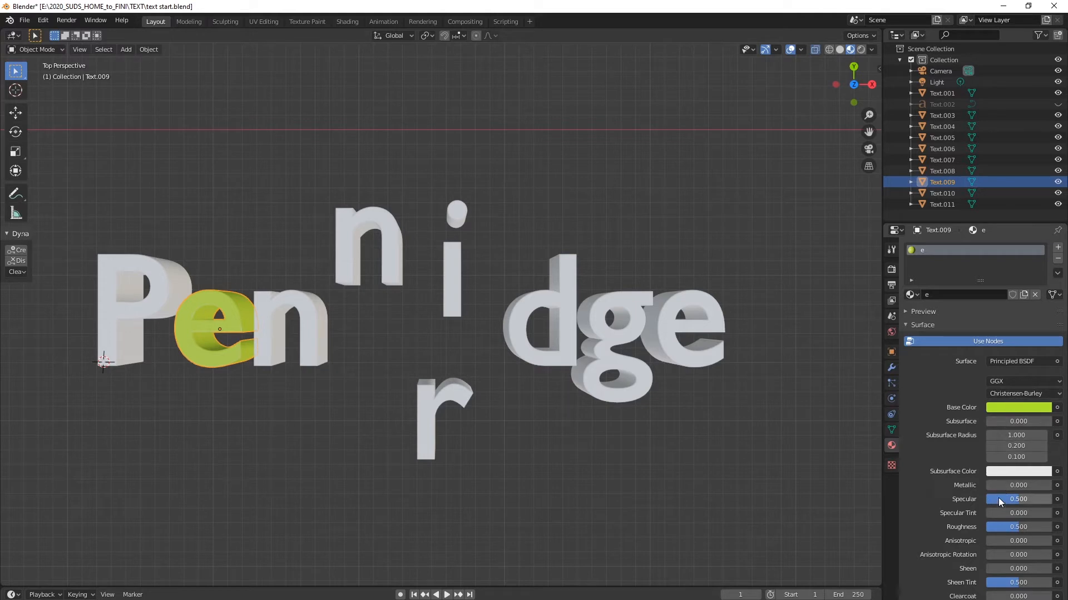
Create a new material named N on the lower letter n and set its base colour to blue.
click(316, 346)
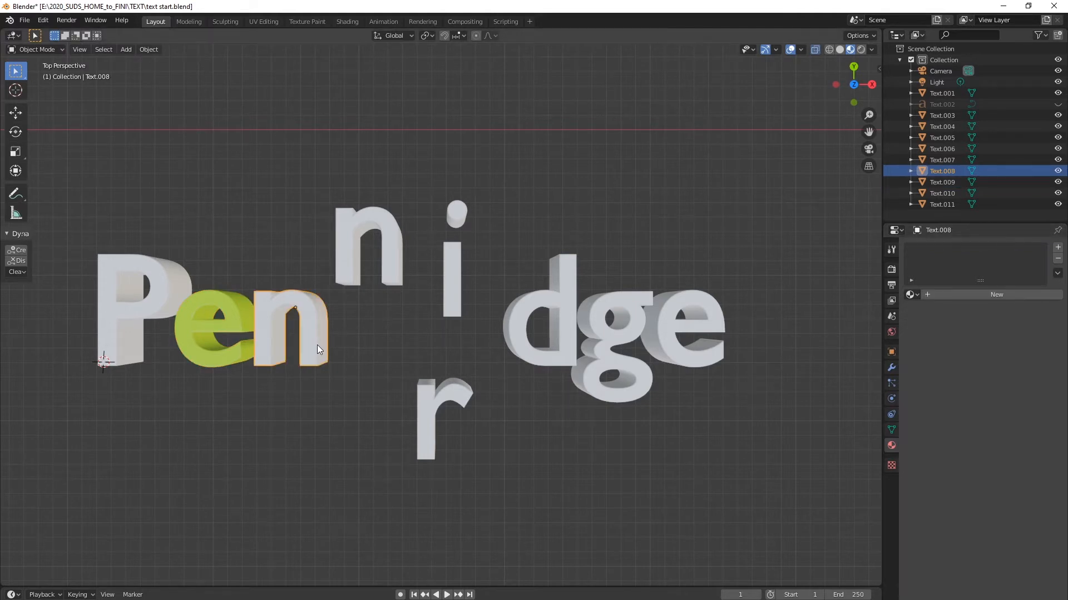
click(936, 294)
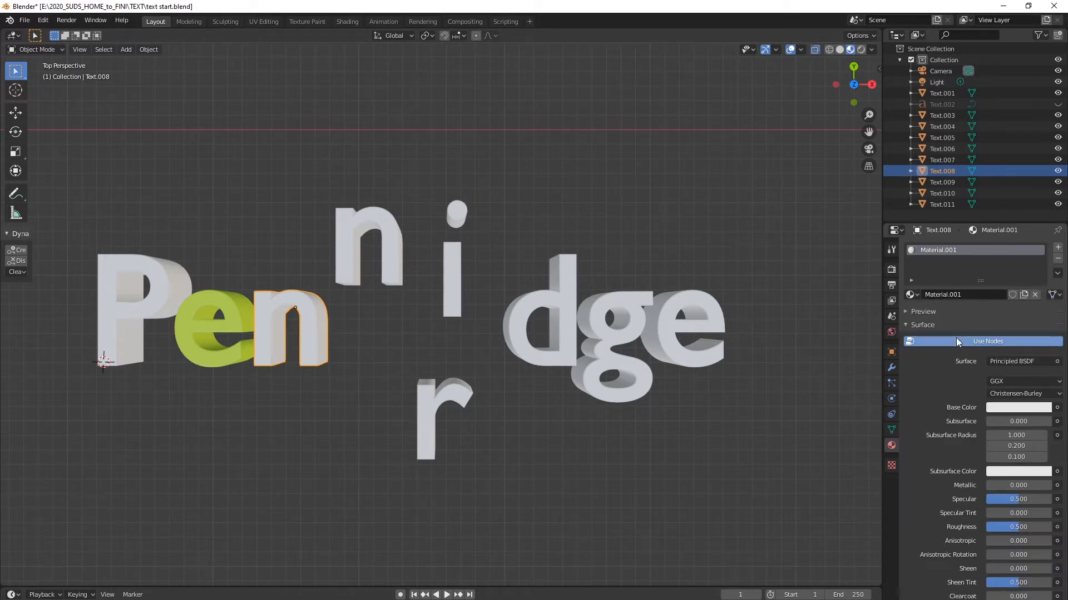
click(937, 296)
text(N)
key(Return)
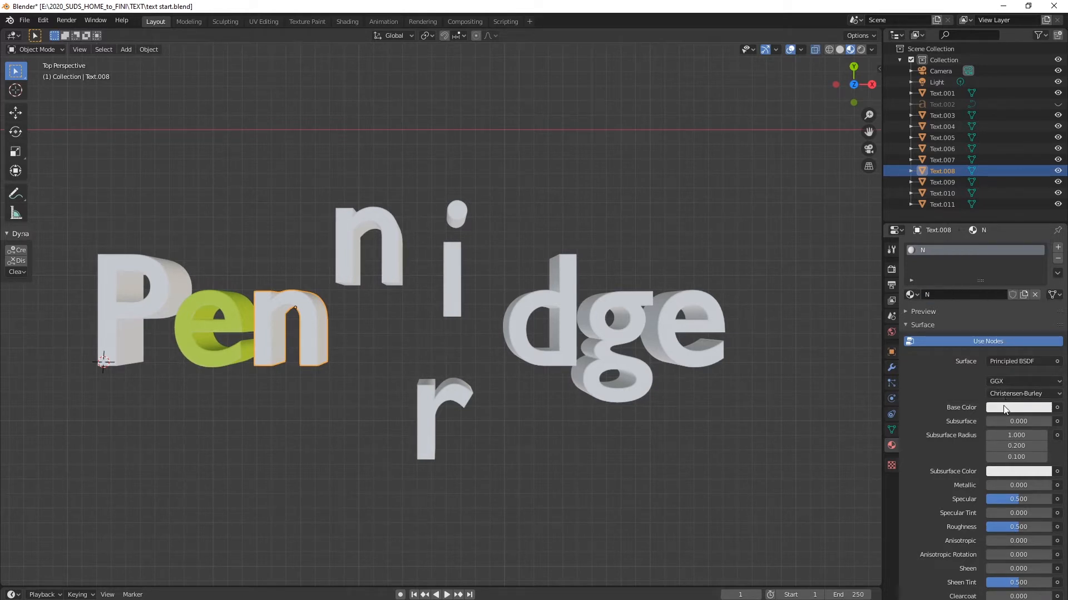
click(1008, 408)
drag(1010, 311, 1023, 265)
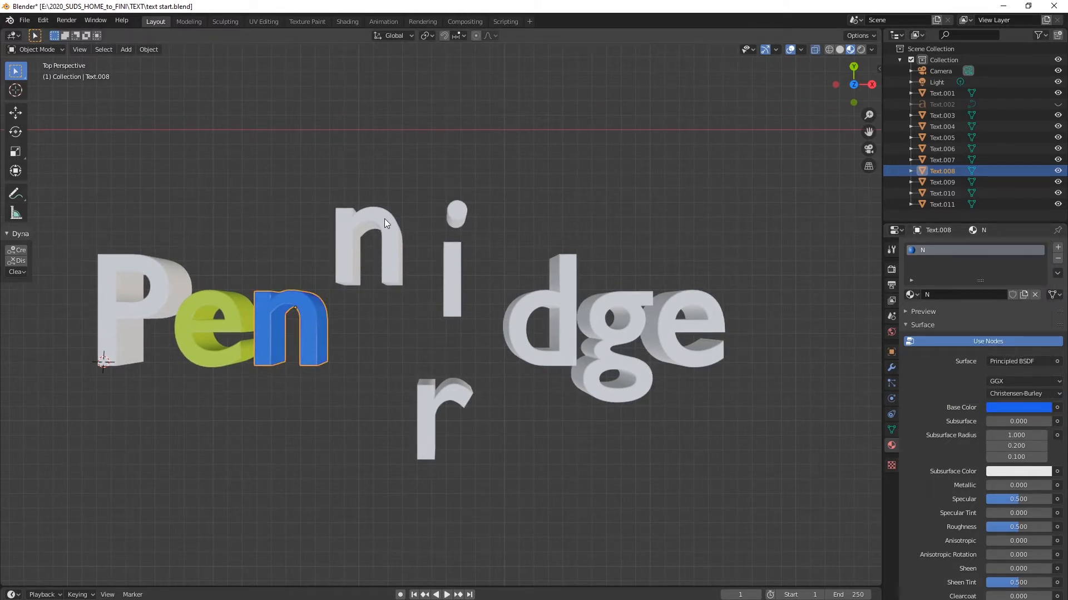
Assign the existing material N to the stem of the i and copy it onto the last e and the d.
click(450, 292)
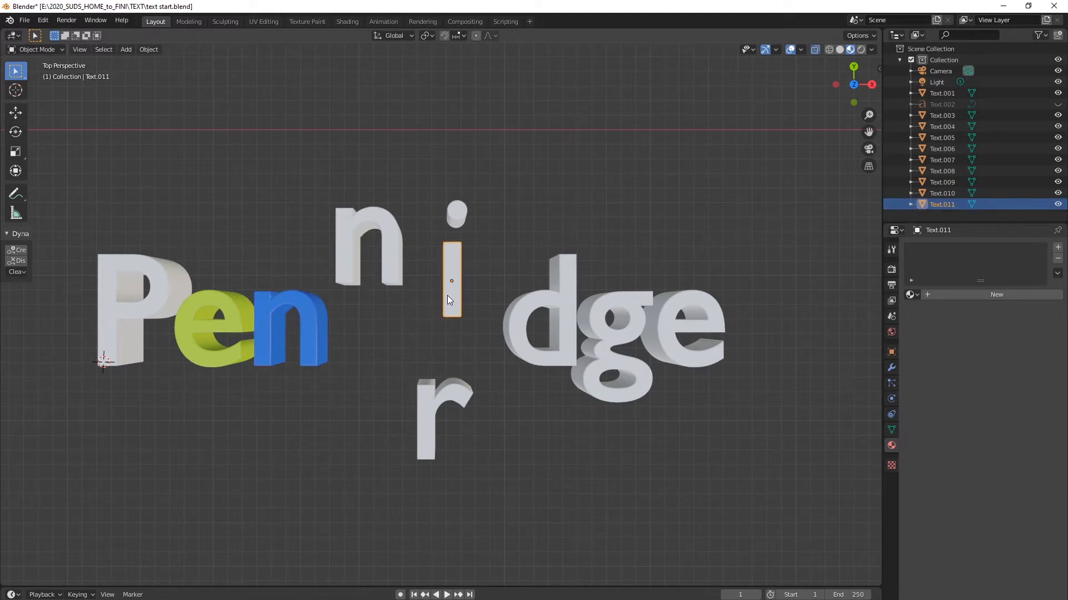
click(916, 296)
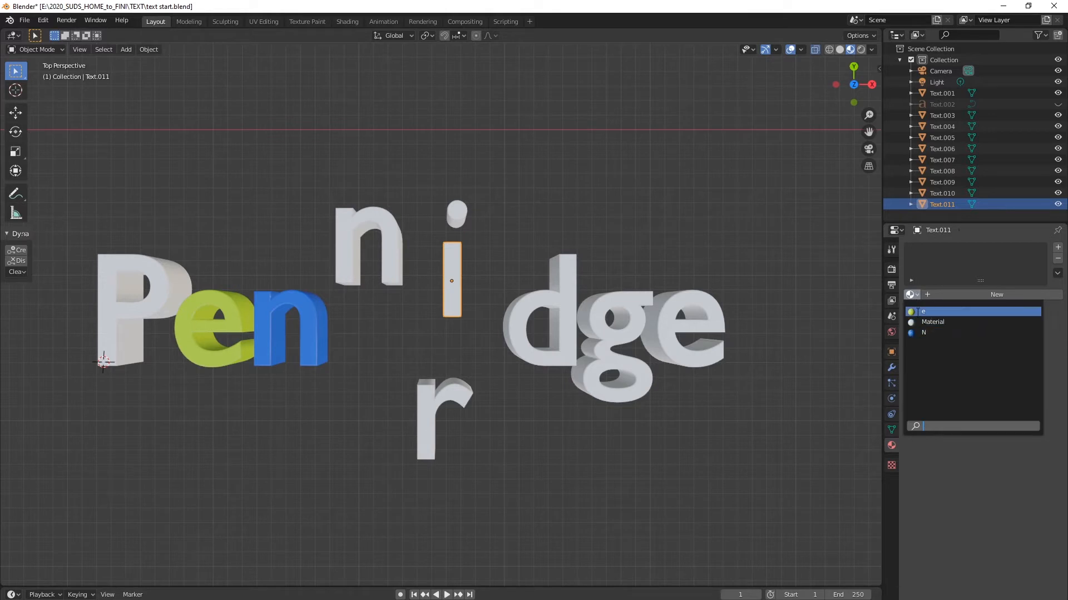
click(915, 332)
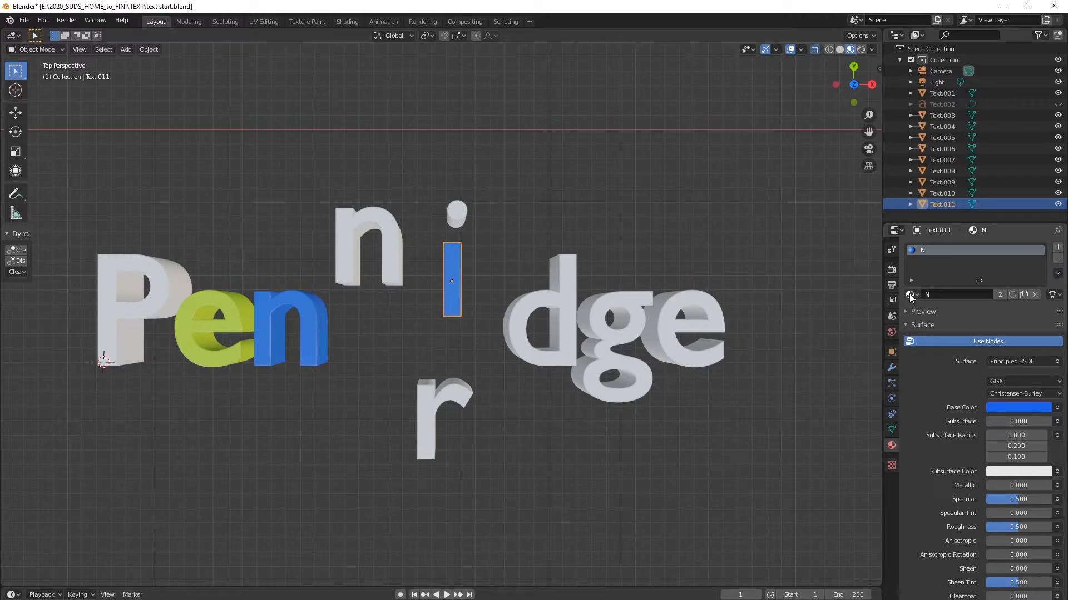
drag(910, 296, 716, 319)
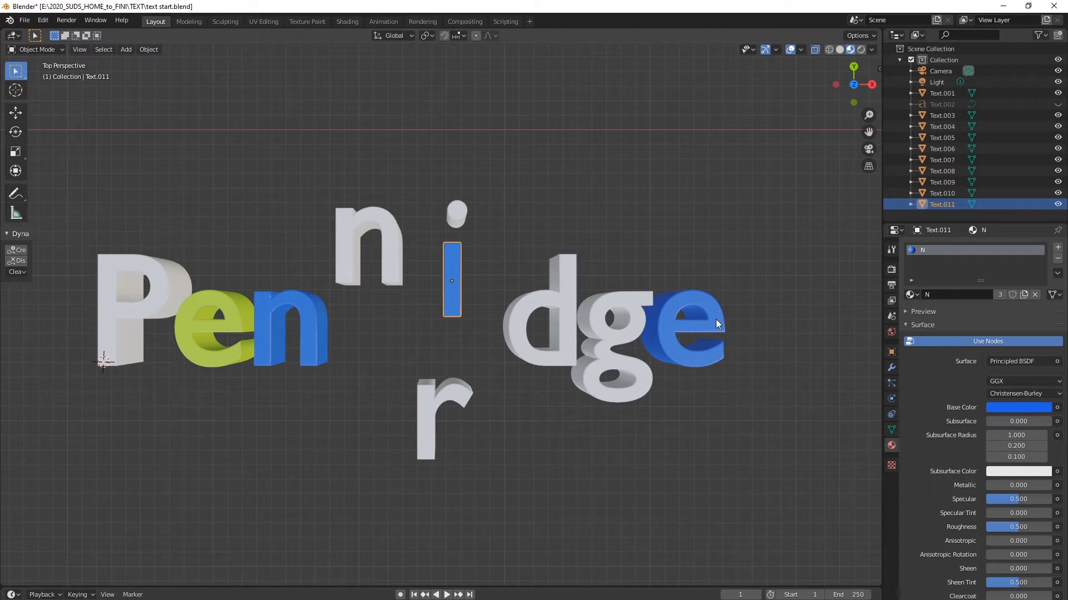
drag(908, 295, 578, 271)
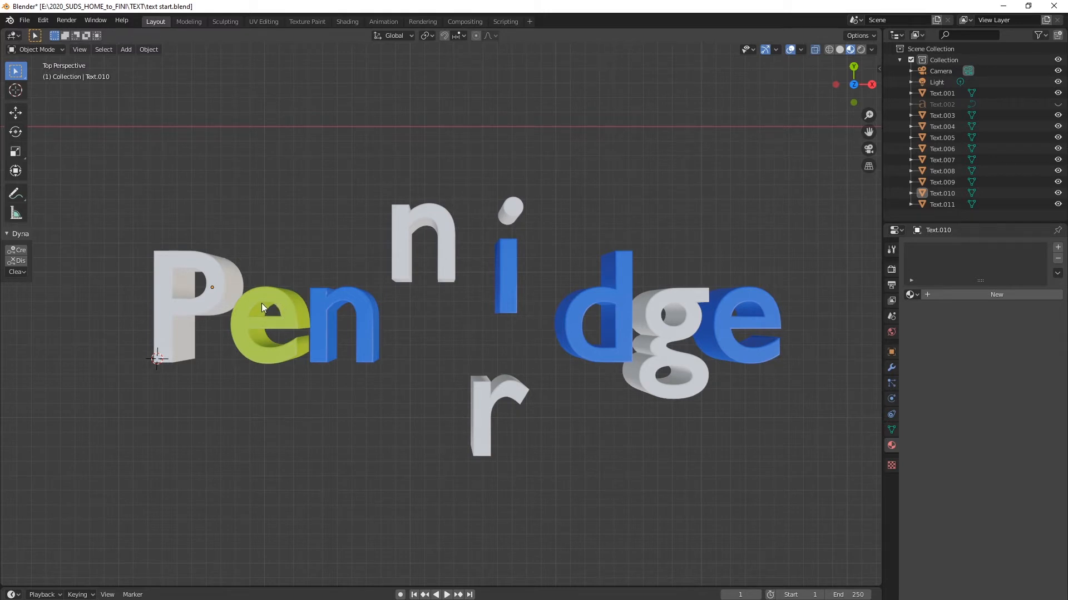
Enter Edit Mode on the letter P and select all vertices of its front face with X-ray on.
middle_drag(444, 148, 437, 243)
click(222, 299)
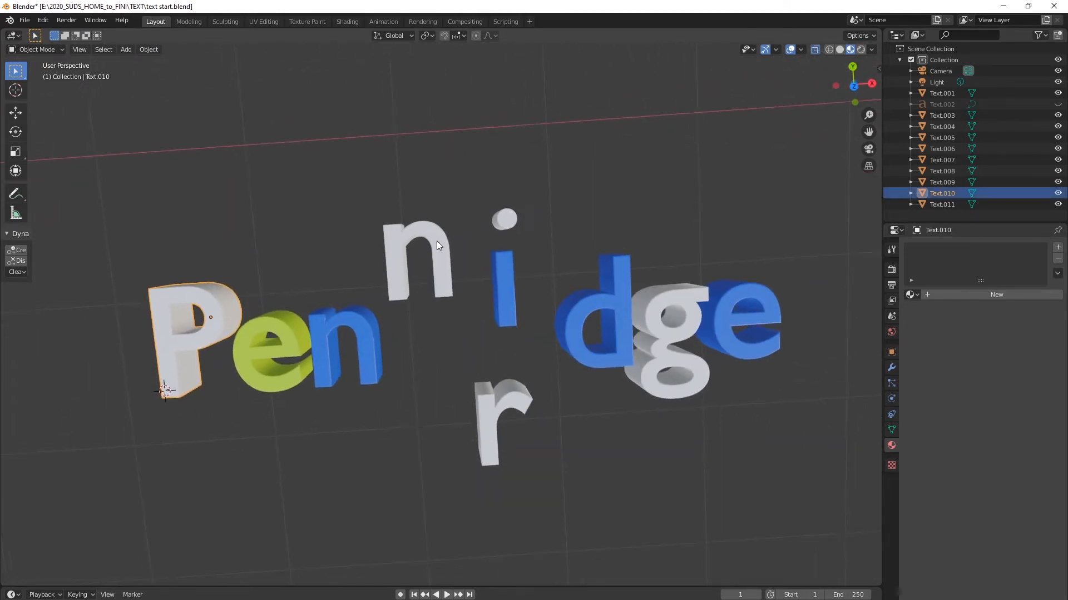
click(51, 48)
click(51, 73)
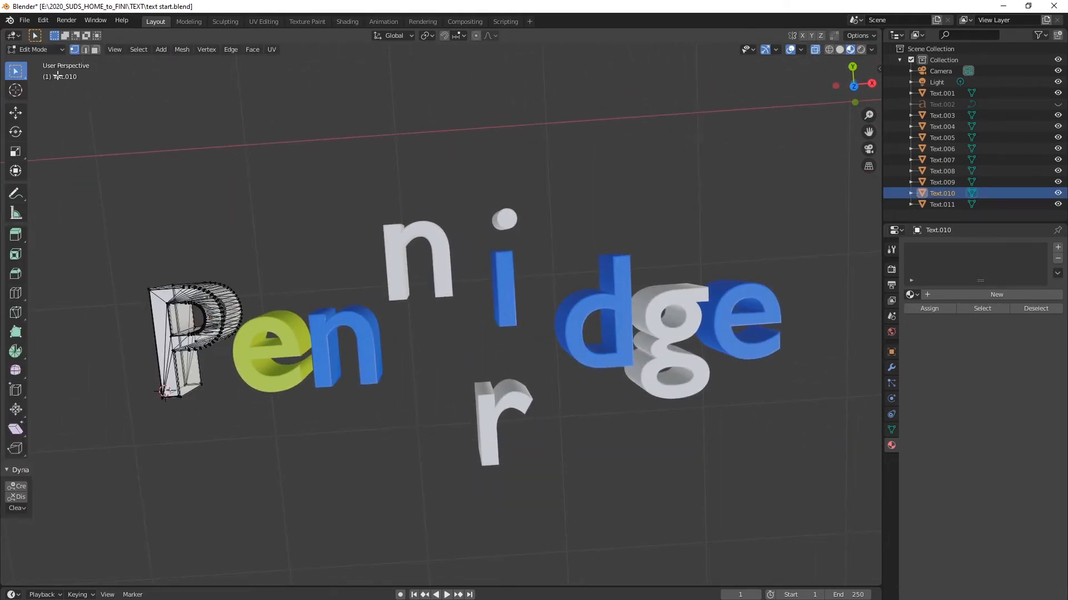
click(813, 51)
click(815, 52)
middle_drag(434, 327, 484, 290)
drag(141, 156, 259, 196)
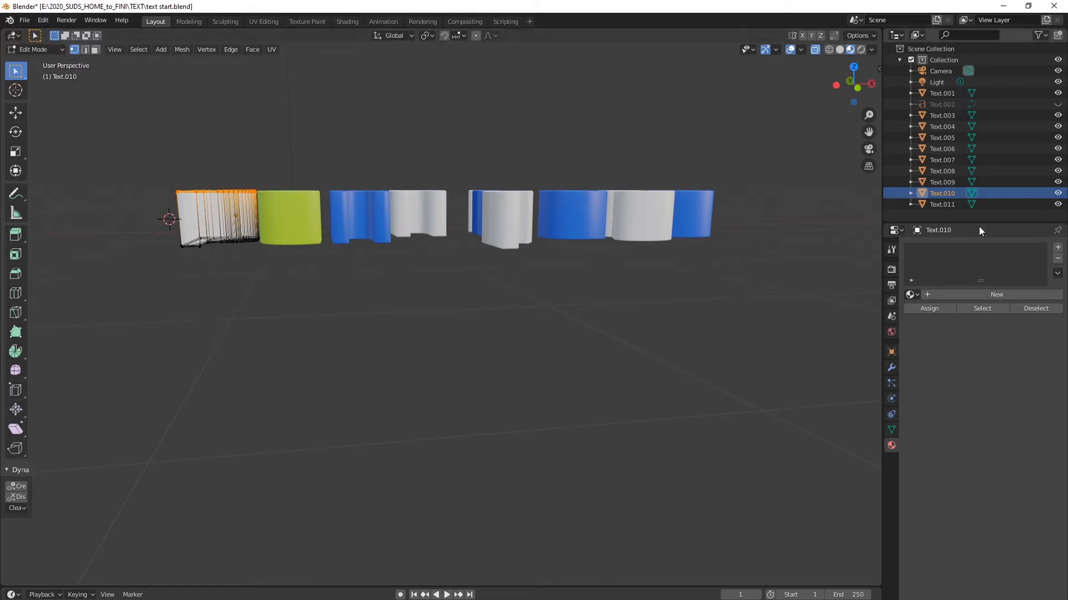
Add a new material named p_1 to the letter P with a red base colour.
click(968, 295)
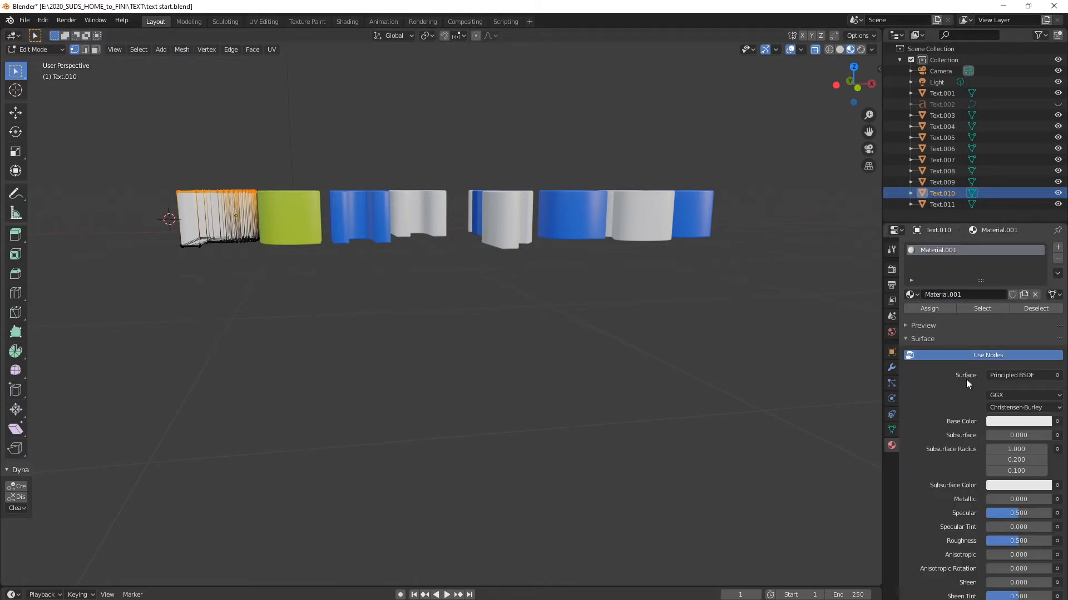
double_click(965, 293)
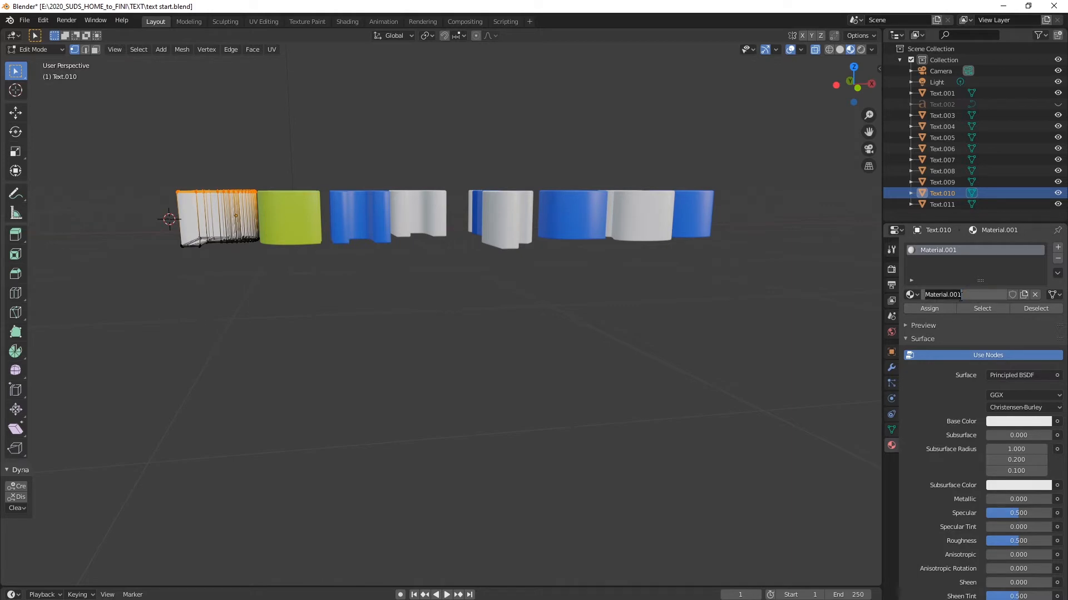
text(p_1)
key(Return)
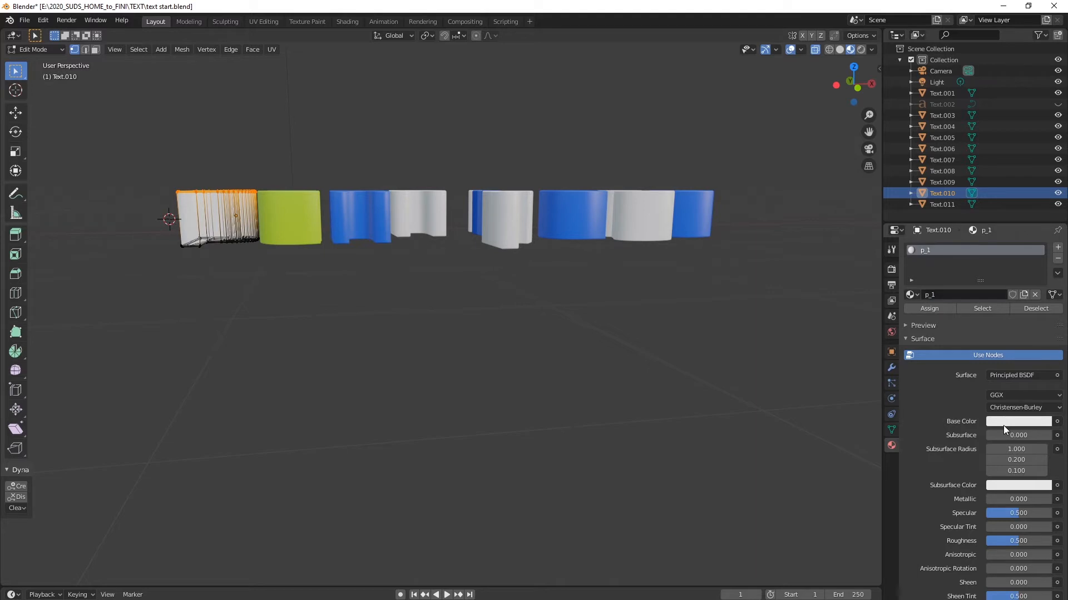
click(997, 422)
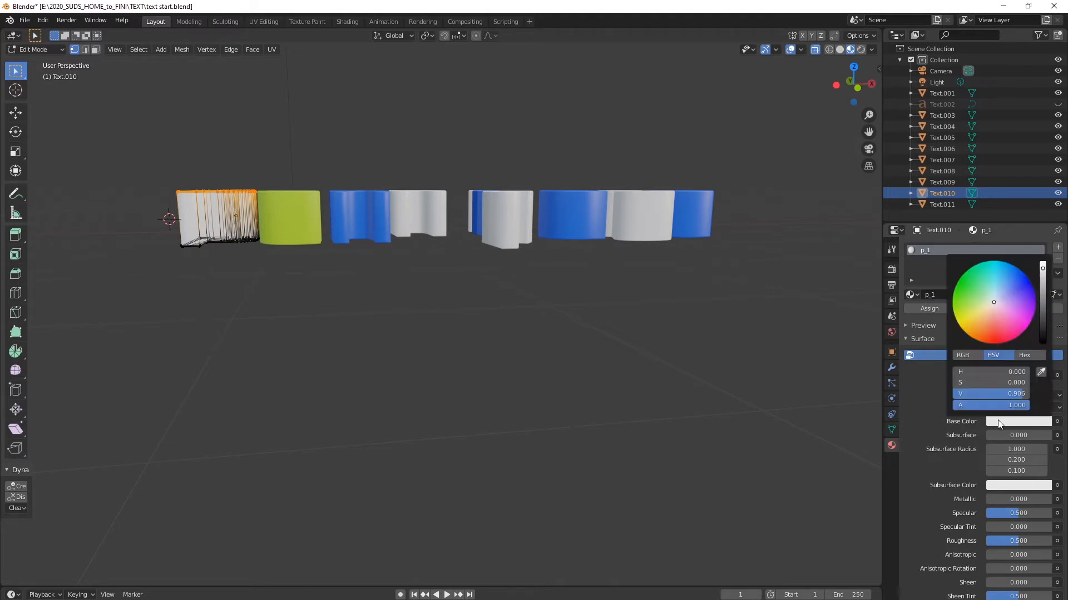
drag(995, 336, 1000, 340)
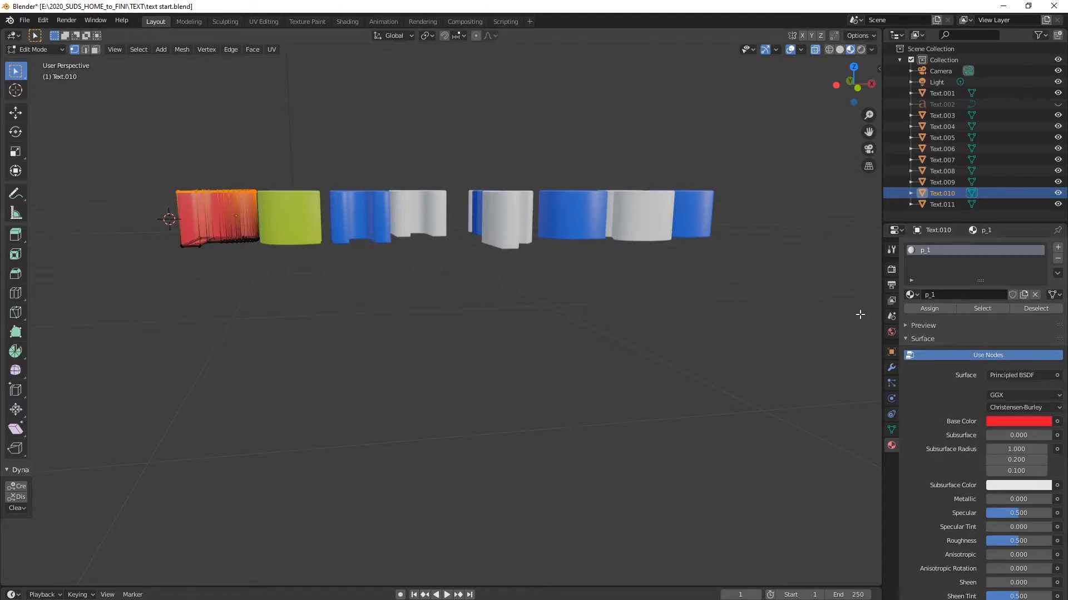
Add a second material slot to the letter P with a new material named p_2 and a blue base colour.
click(1057, 247)
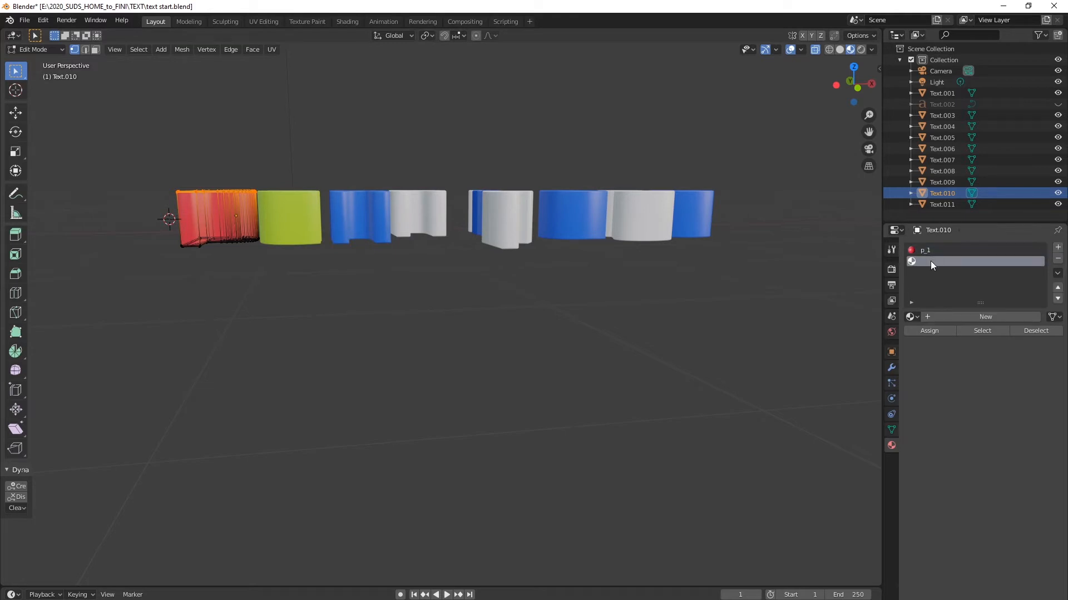
click(955, 318)
double_click(944, 261)
text(p)
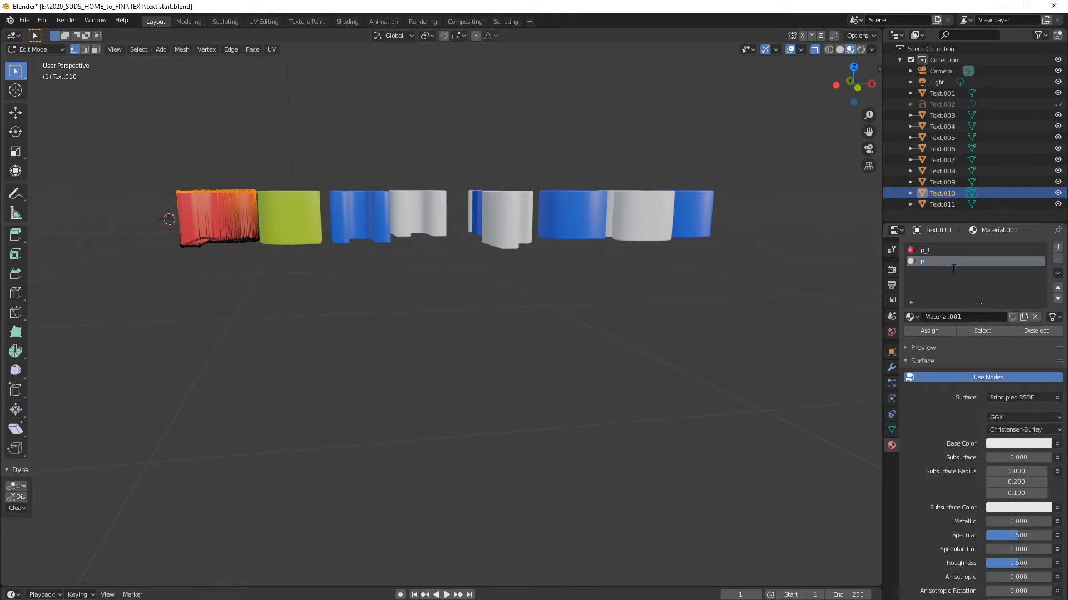
text(_2)
key(Return)
click(995, 443)
drag(1008, 328, 1019, 297)
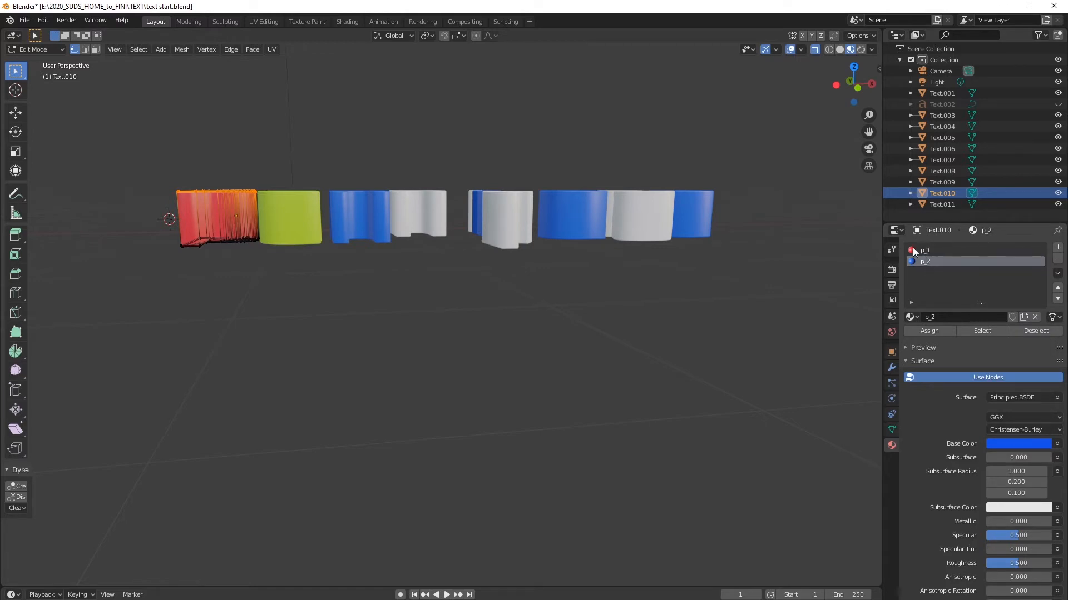
Assign material p_2 to the selected front face of the P and return to Object Mode.
middle_drag(321, 172, 176, 221)
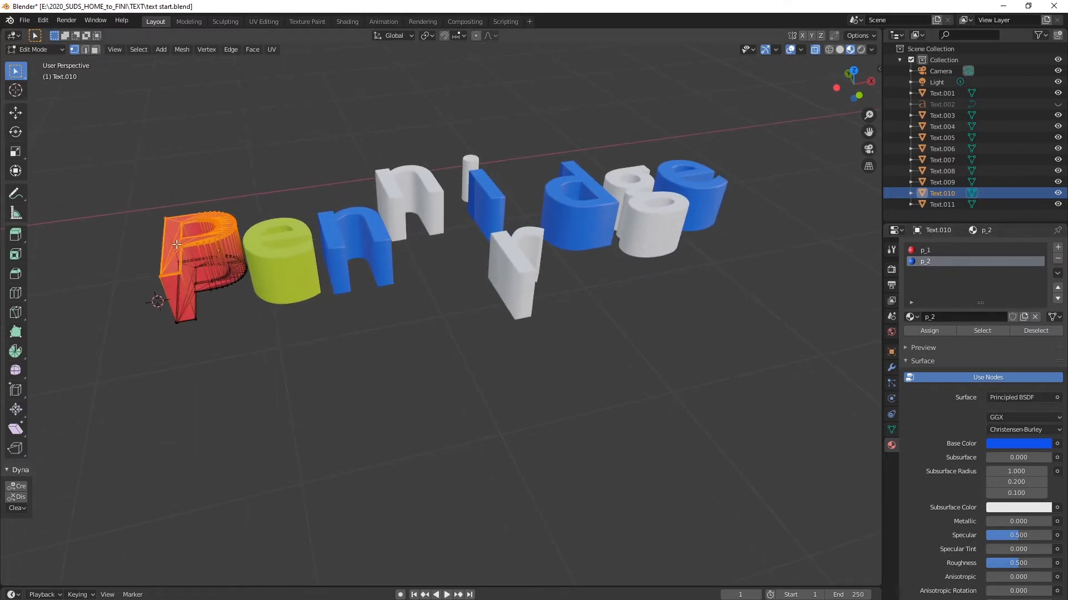
middle_drag(267, 208, 279, 181)
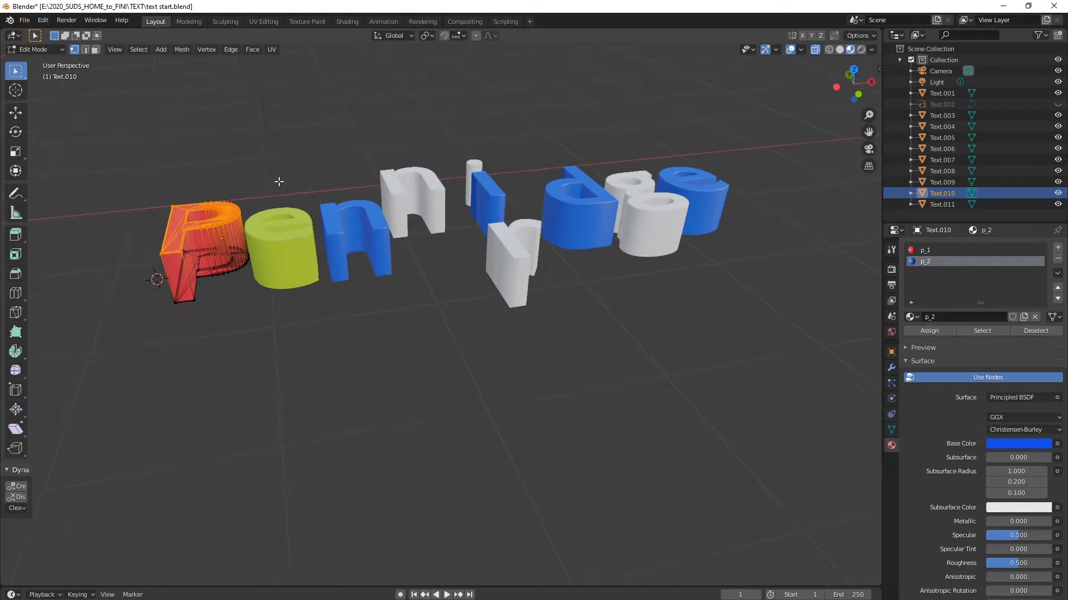
click(936, 330)
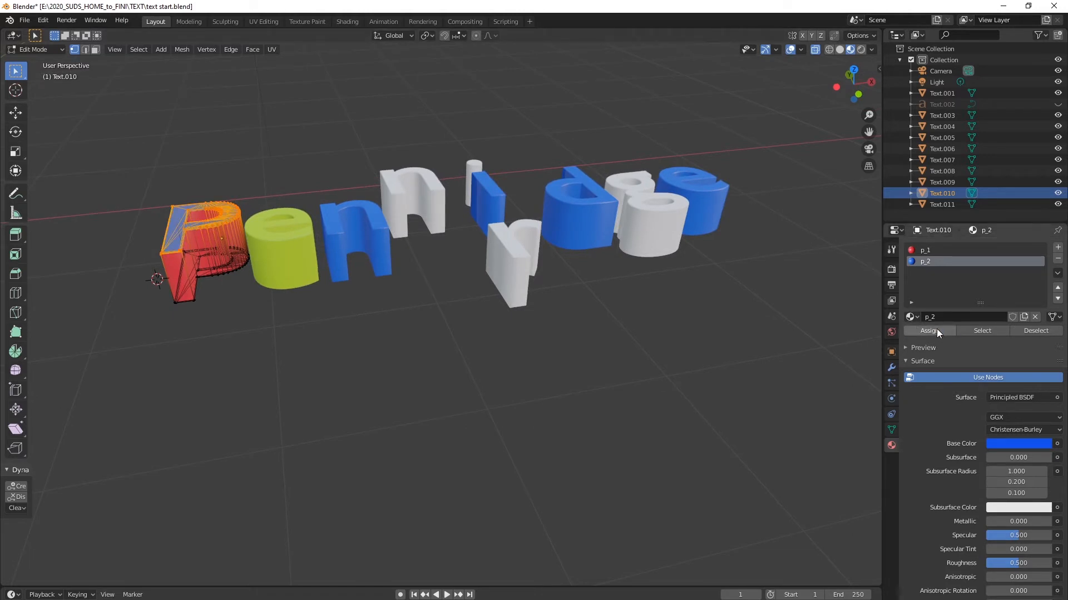
click(51, 52)
click(40, 61)
Change the base colour of the letter d's shared material N to a lighter blue.
middle_drag(395, 125, 415, 235)
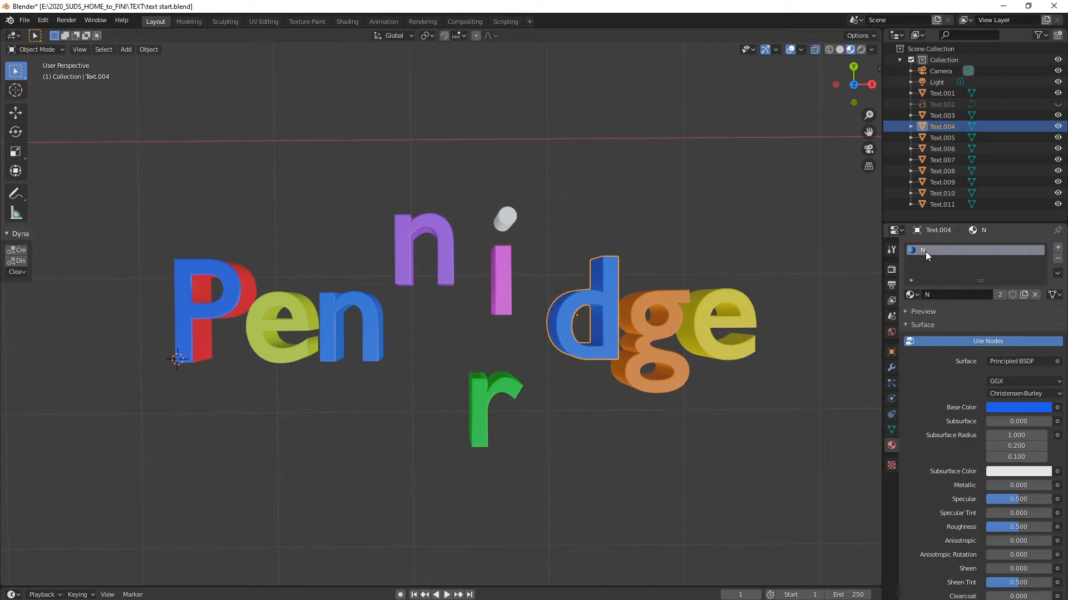
click(1007, 409)
drag(1002, 293, 1013, 266)
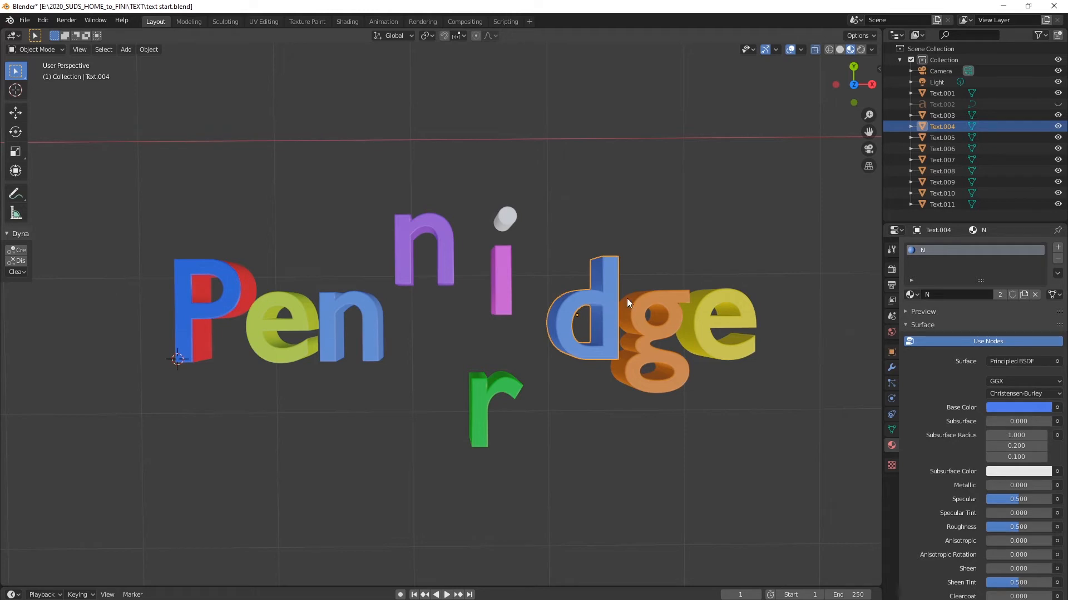
Remove material N from the letter d and give the letter its own new material named d.
click(1058, 259)
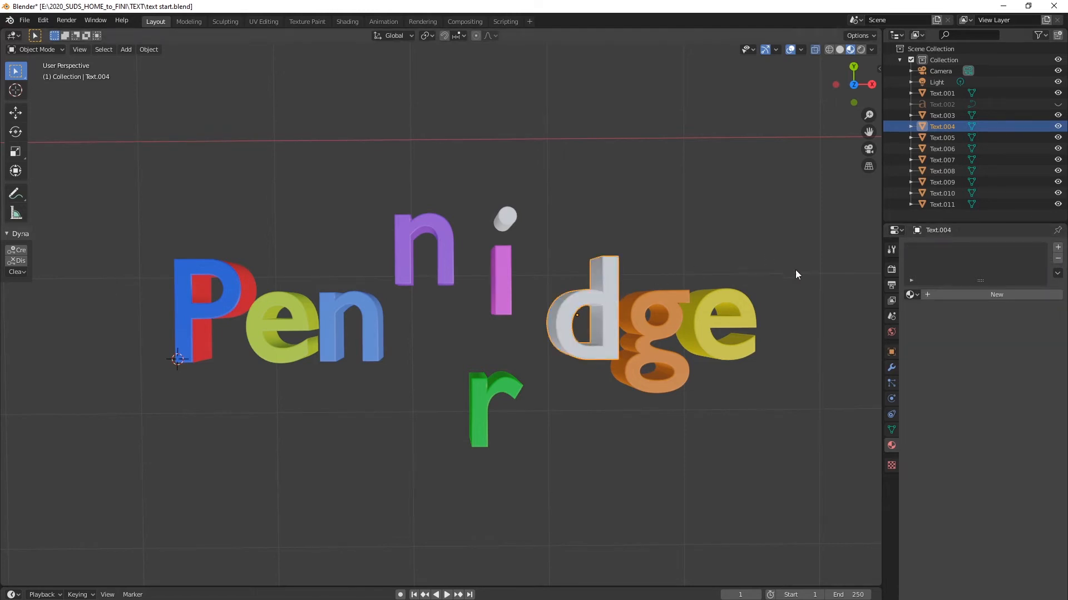
click(932, 295)
click(950, 290)
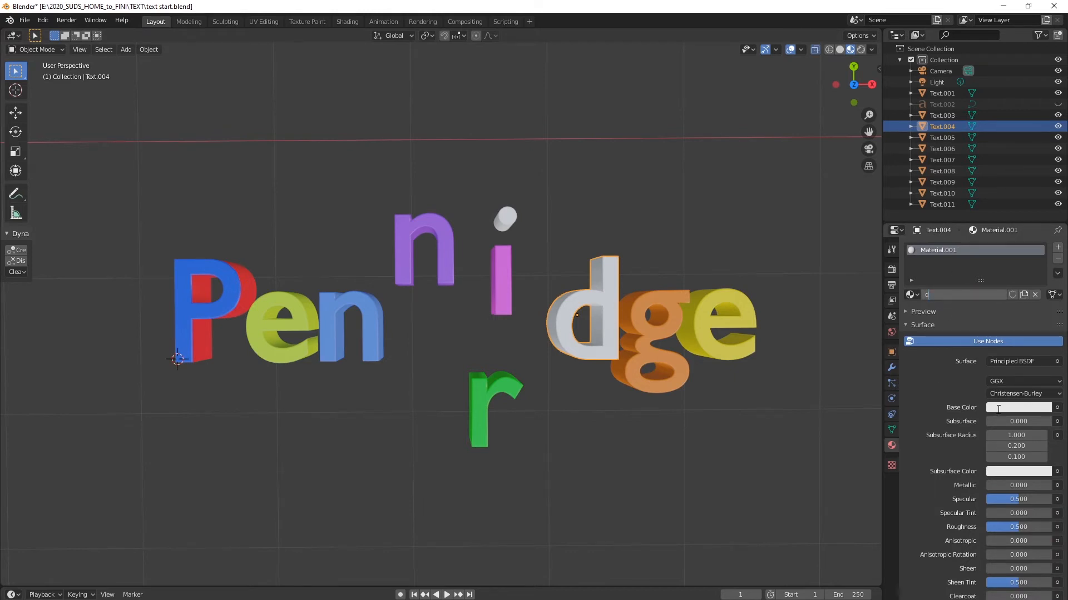
drag(997, 410, 998, 411)
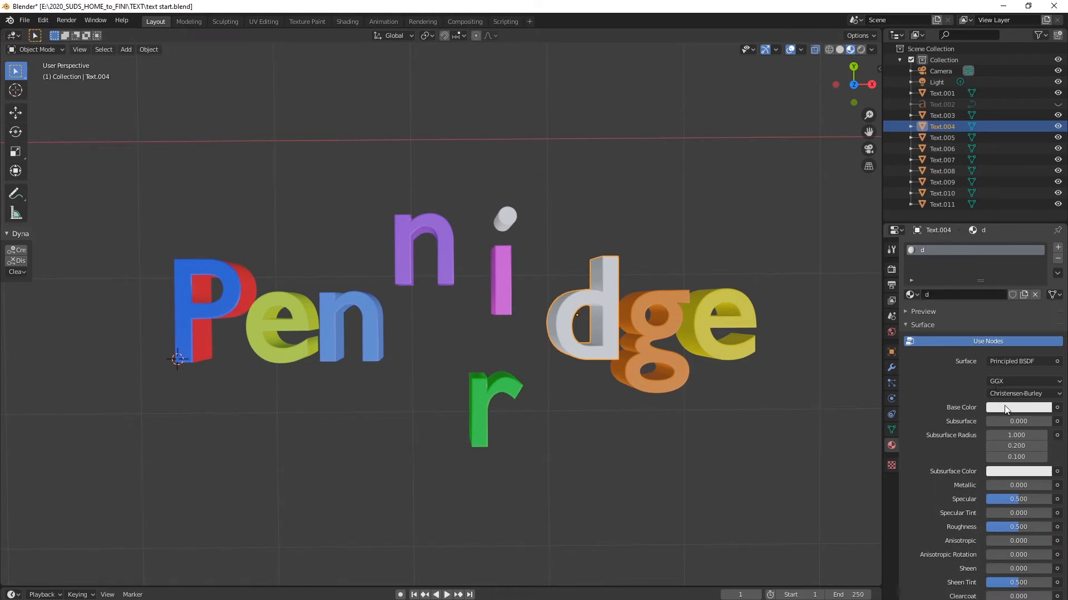
Set the base colour of the letter d's own material to a strong blue.
click(1004, 408)
drag(1005, 285, 1022, 259)
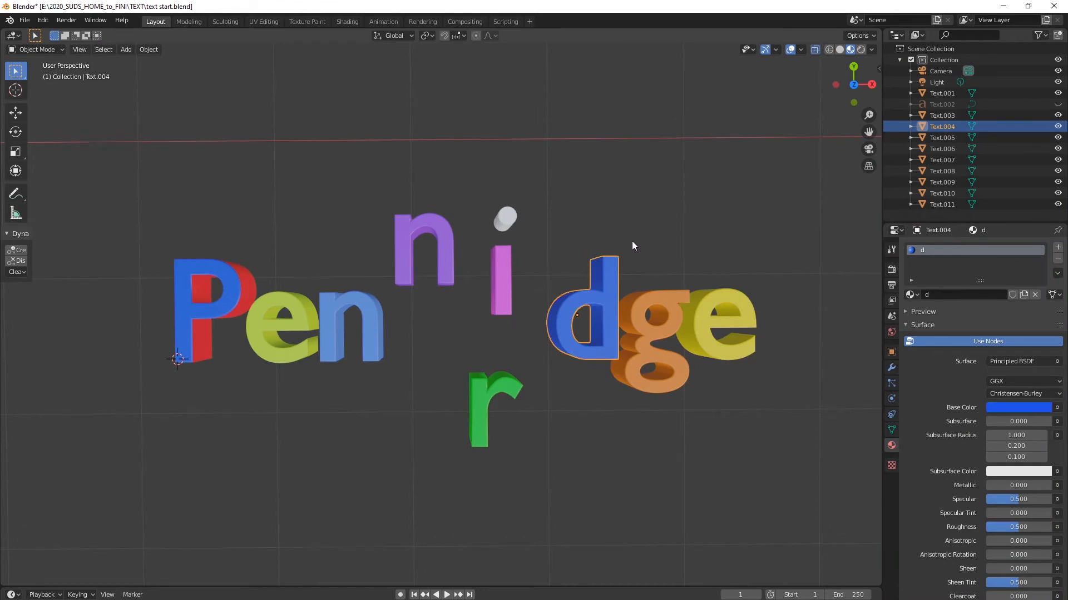
Add a cube mesh at the 3D cursor and scale it up until it encloses the whole word.
scroll(612, 266, down, 2)
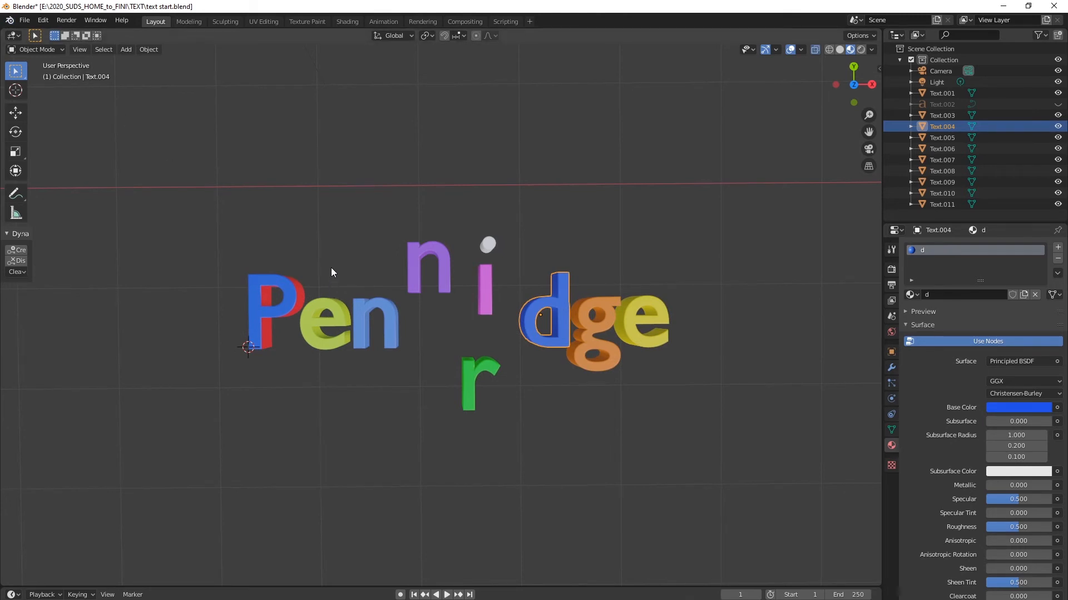
key(shift+a)
mouse_move(312, 210)
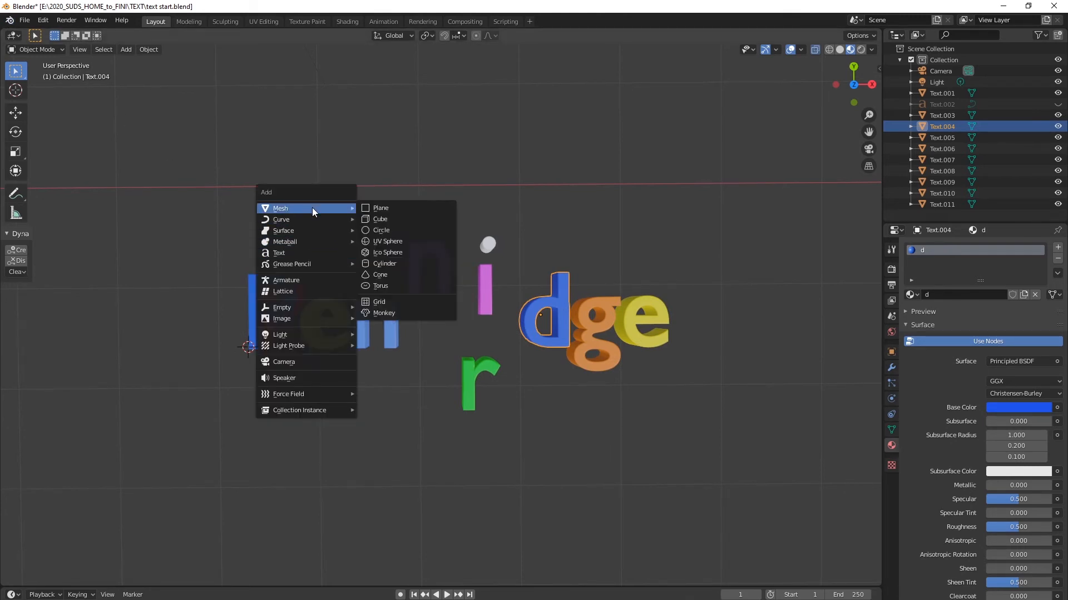
click(364, 219)
scroll(380, 170, down, 5)
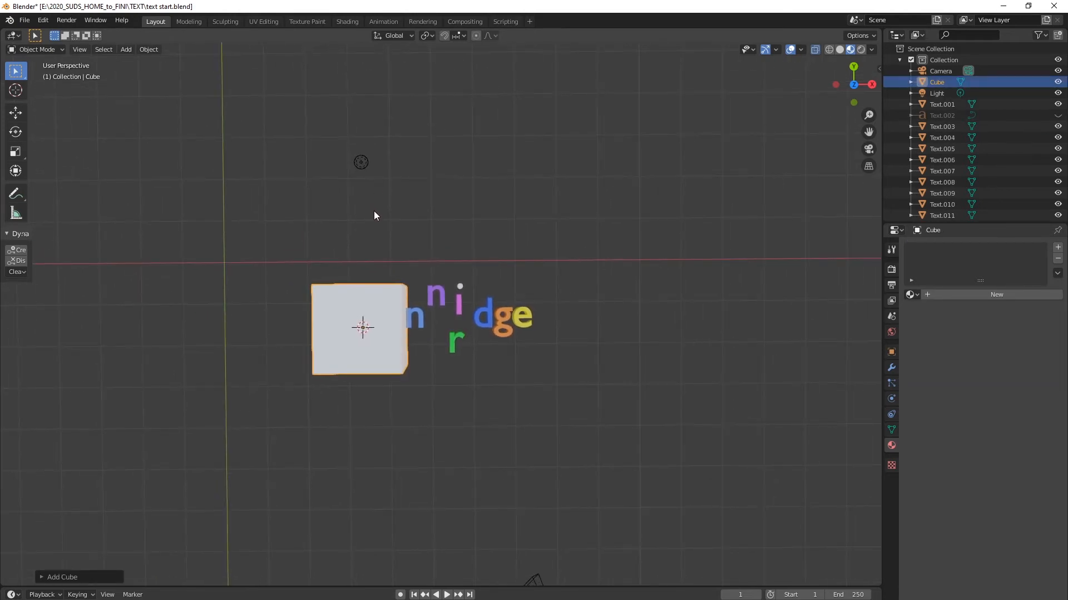
key(s)
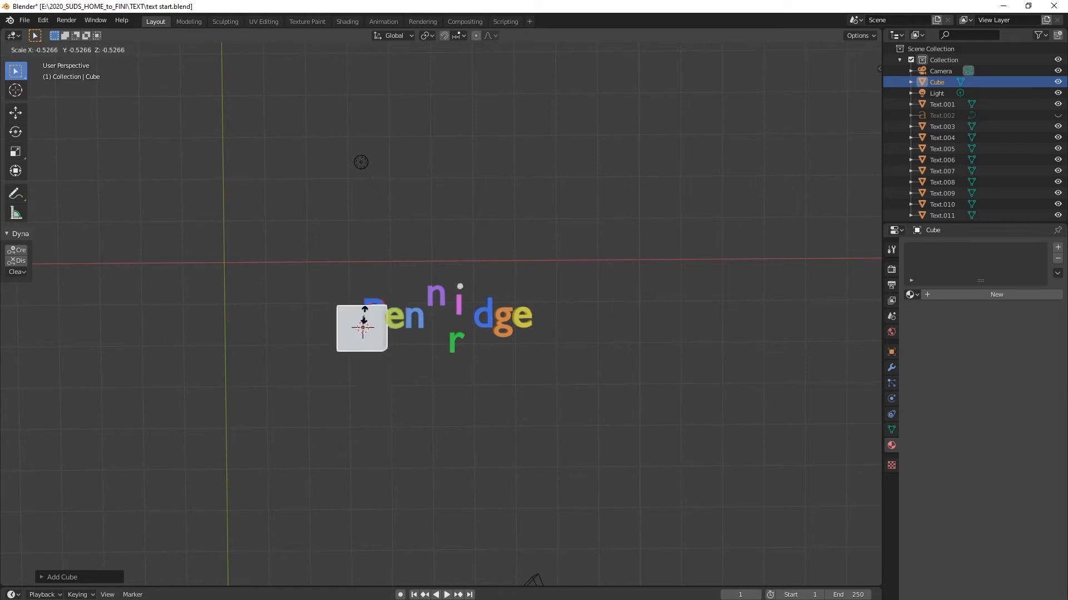
click(452, 265)
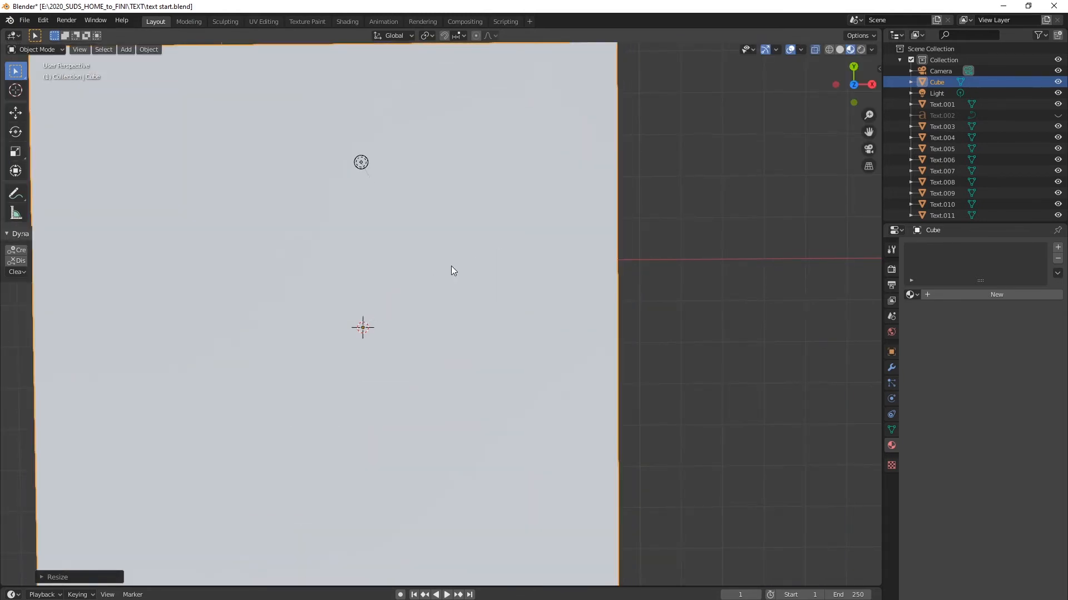
Enter Edit Mode on the cube in face selection, deselect all its faces and turn X-ray off.
scroll(443, 231, down, 5)
middle_drag(335, 286, 407, 263)
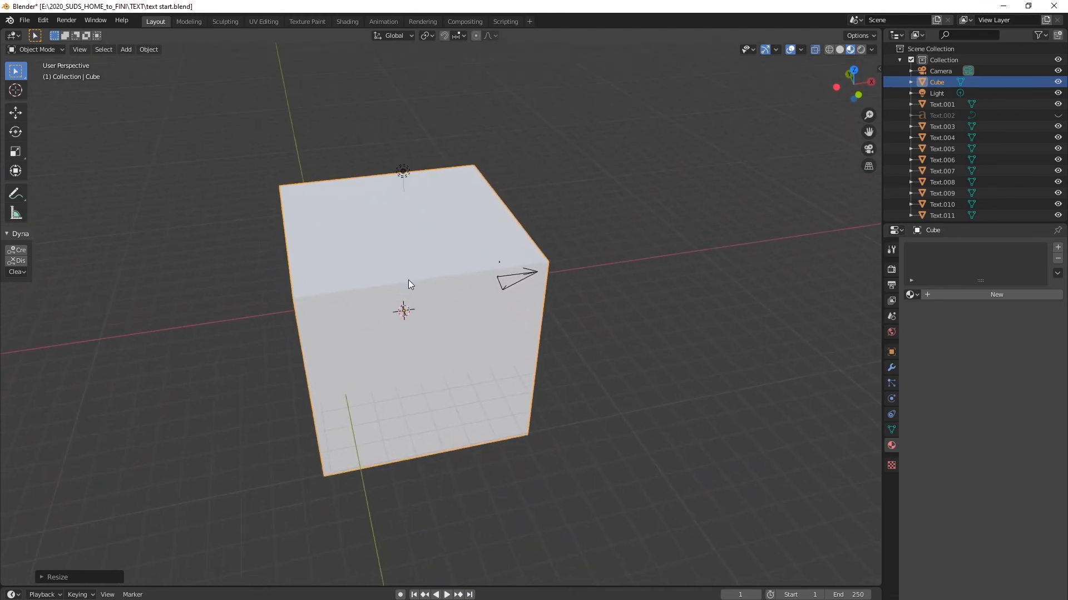
middle_drag(400, 311, 417, 267)
key(Tab)
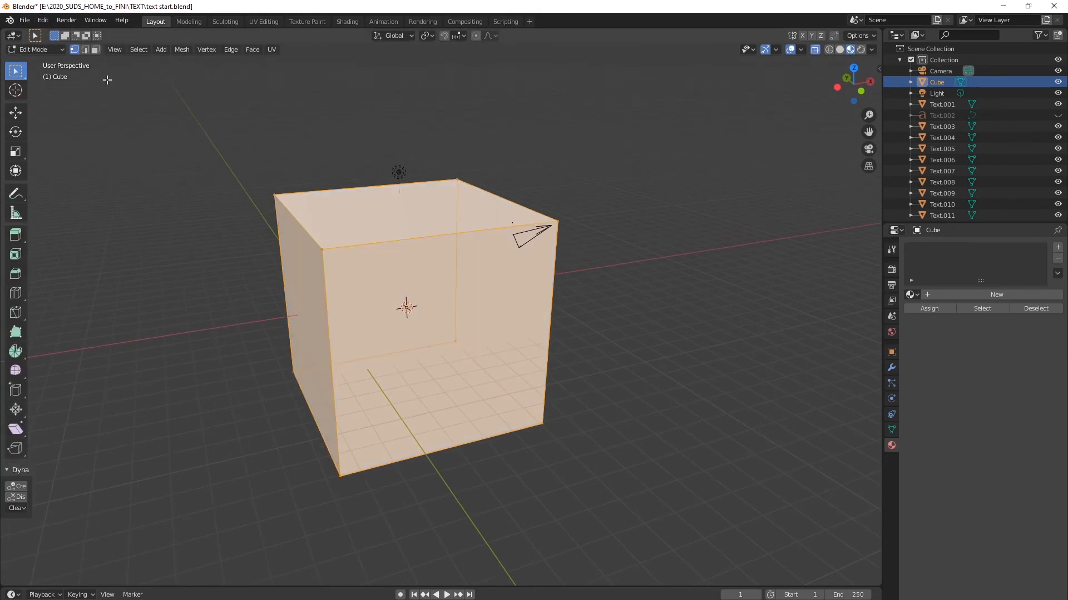
click(95, 49)
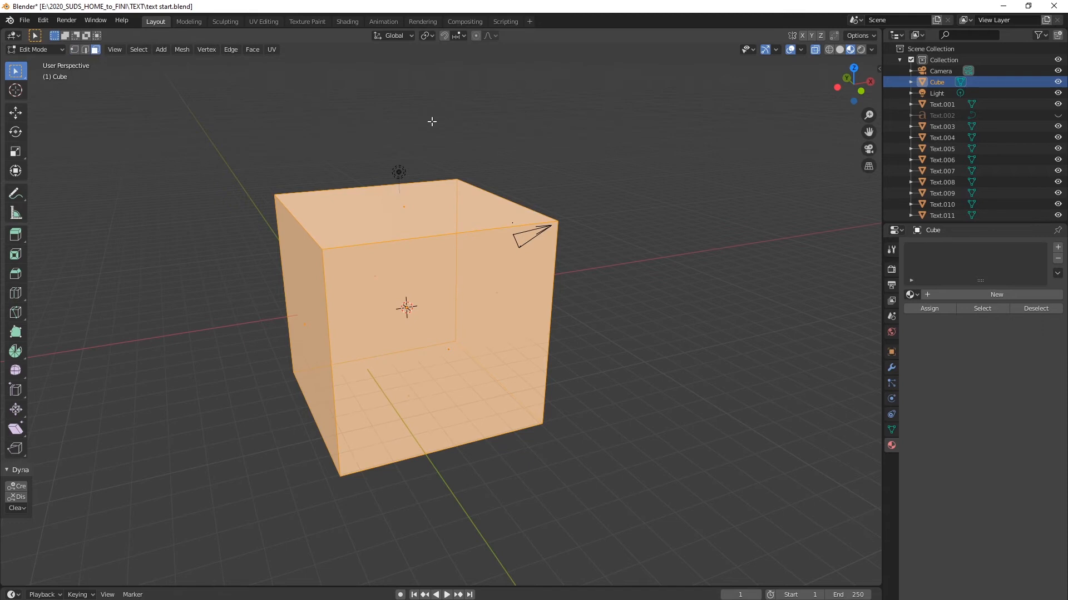
middle_drag(429, 118, 428, 144)
click(428, 144)
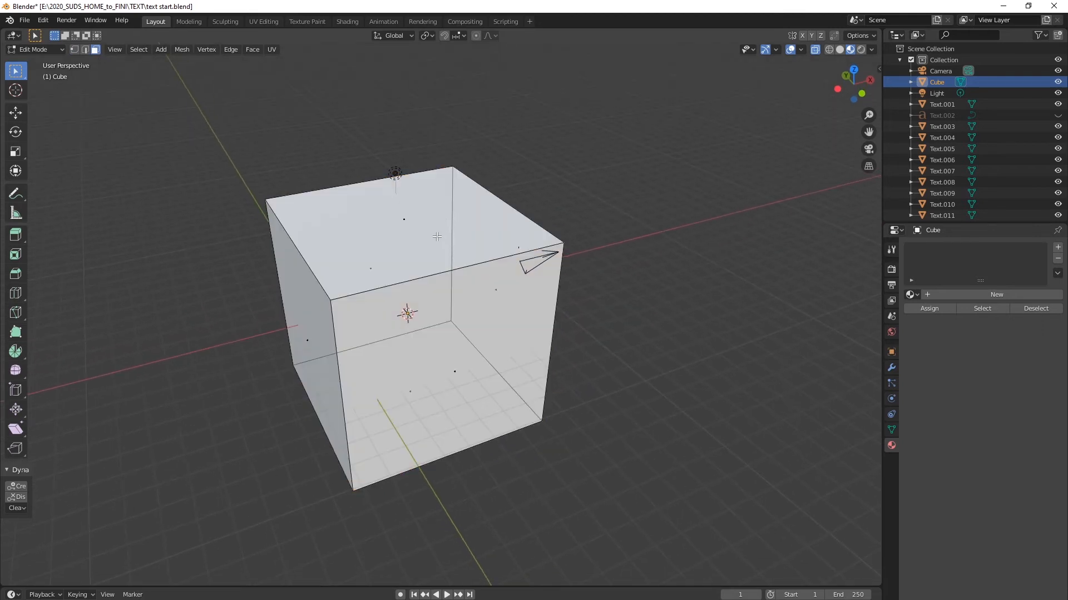
mouse_move(314, 145)
middle_down()
mouse_move(353, 122)
mouse_move(314, 142)
middle_up()
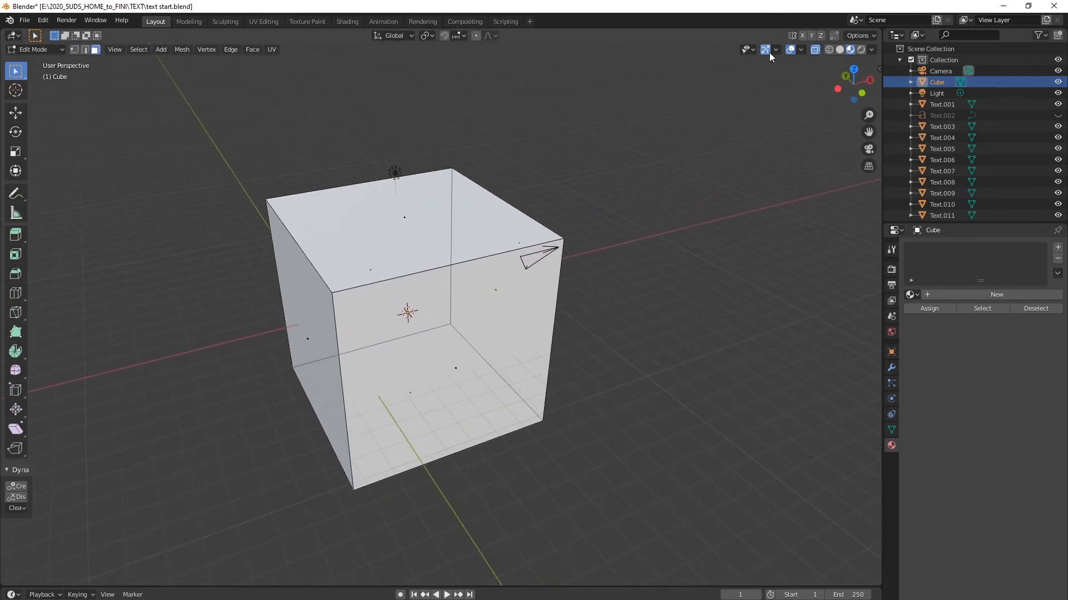
click(815, 51)
click(814, 50)
click(812, 49)
Delete the cube's top face, front face and both side faces, keeping only the floor and back wall.
click(435, 234)
middle_drag(441, 208, 460, 202)
shift+click(365, 298)
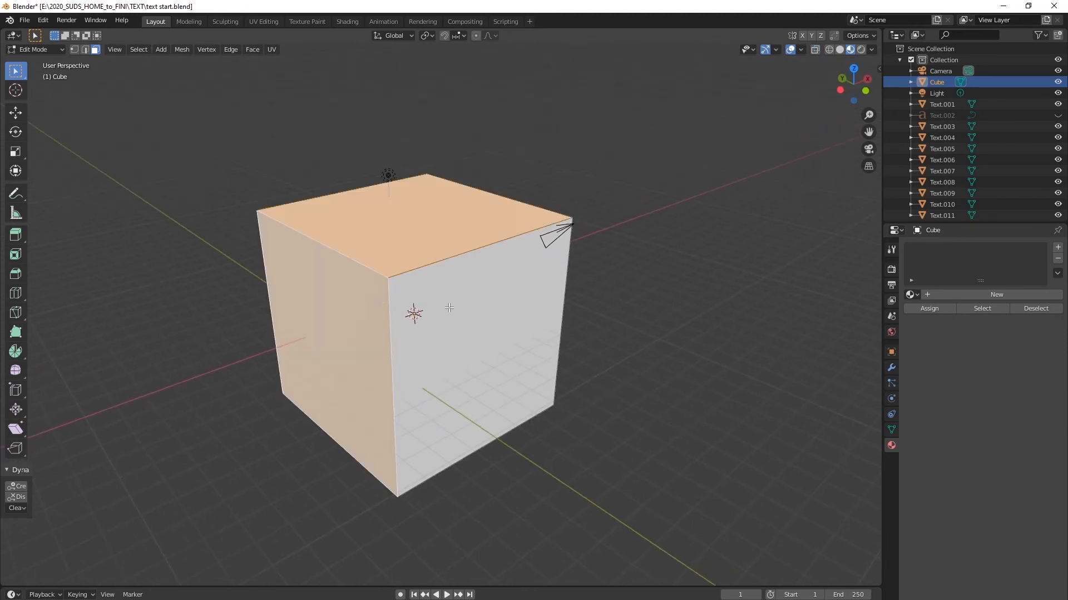
shift+click(479, 275)
middle_drag(479, 275, 407, 225)
shift+click(409, 263)
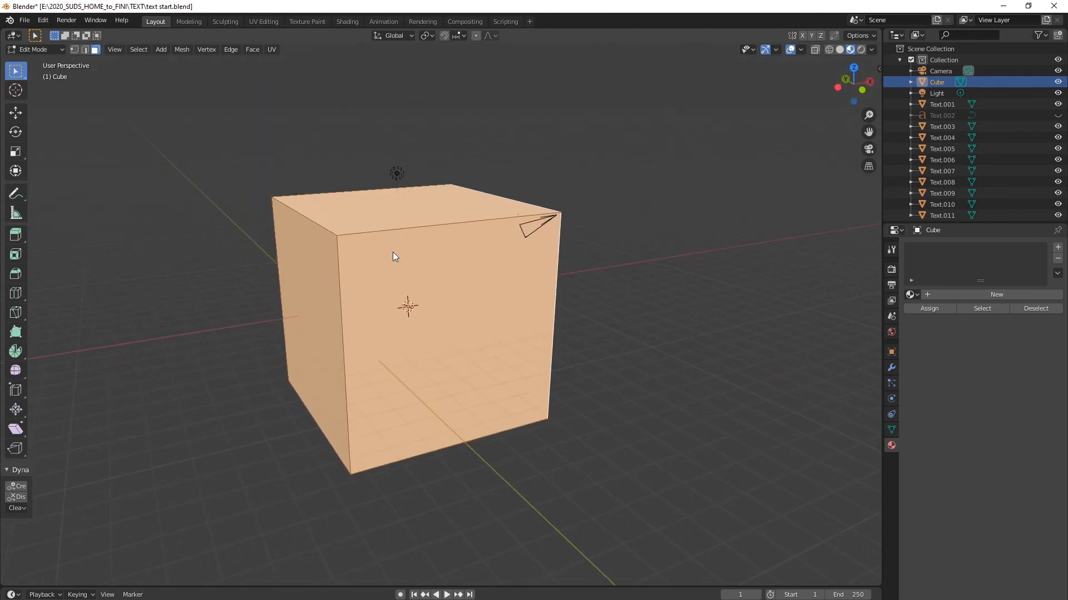
key(x)
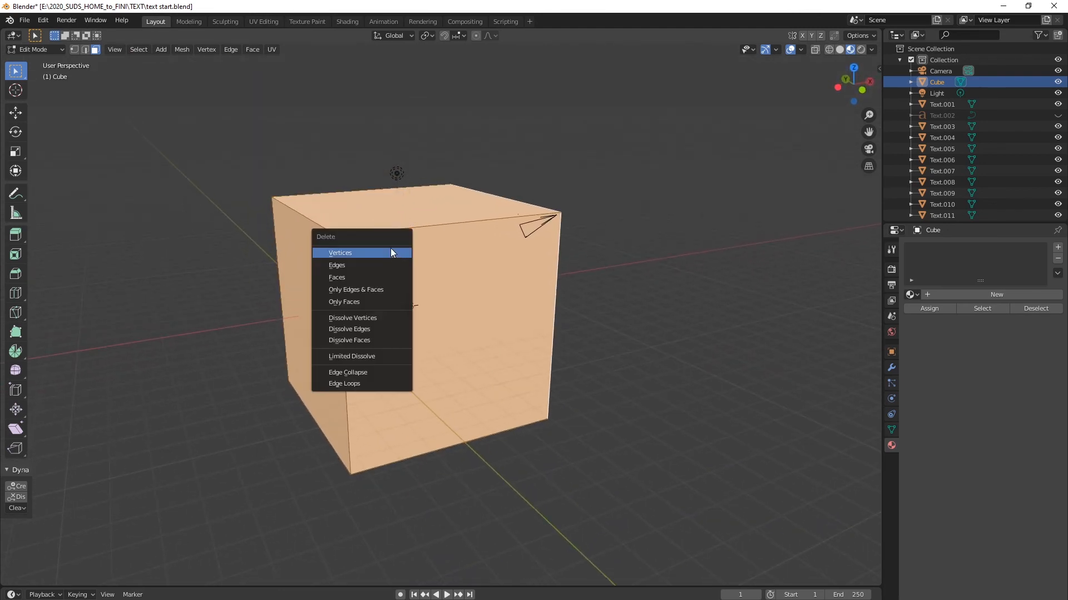
click(375, 276)
Bevel the edge where the back wall meets the floor with an offset of about 0.141 m.
middle_drag(376, 271, 335, 363)
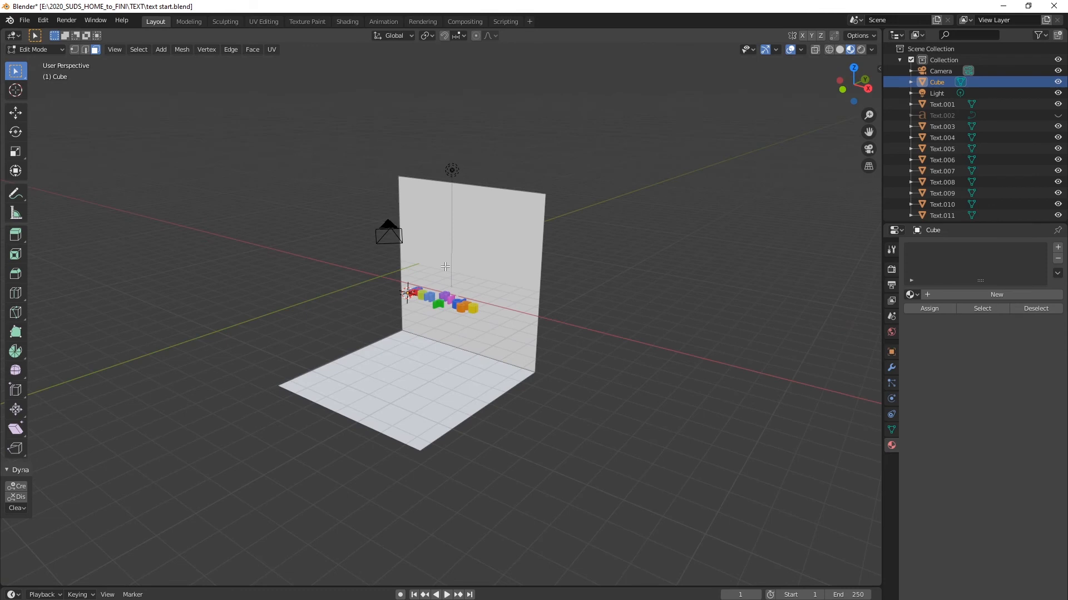
middle_drag(462, 263, 383, 245)
scroll(507, 202, up, 4)
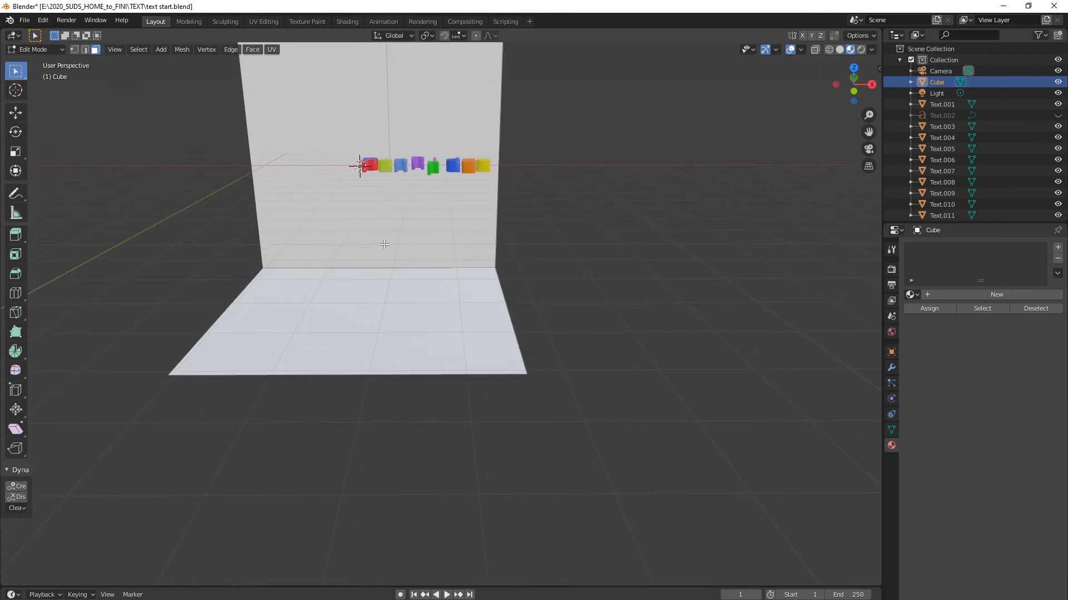
click(86, 50)
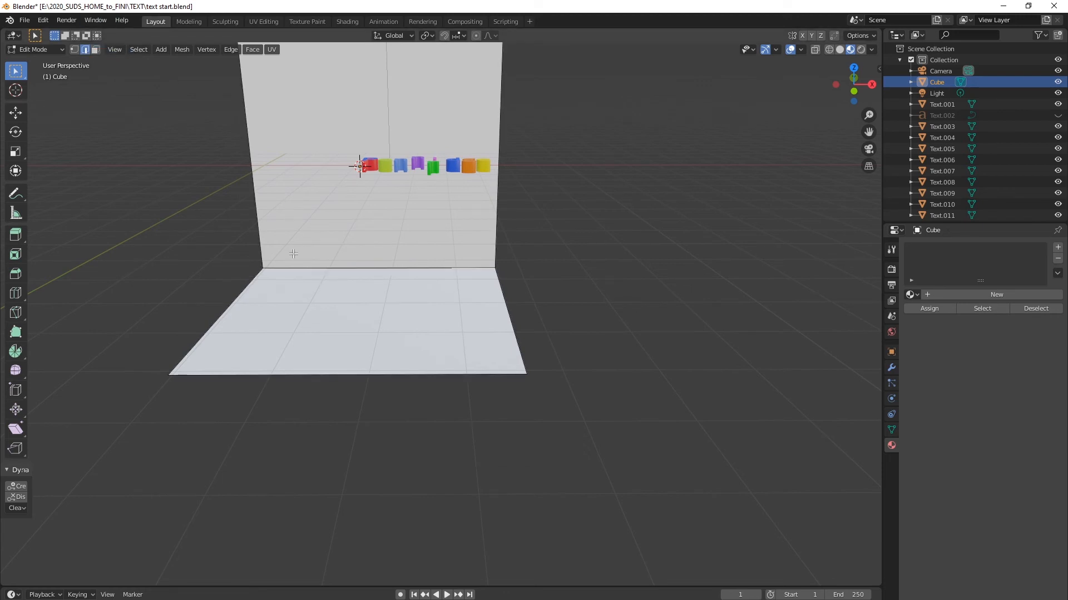
click(332, 268)
click(17, 278)
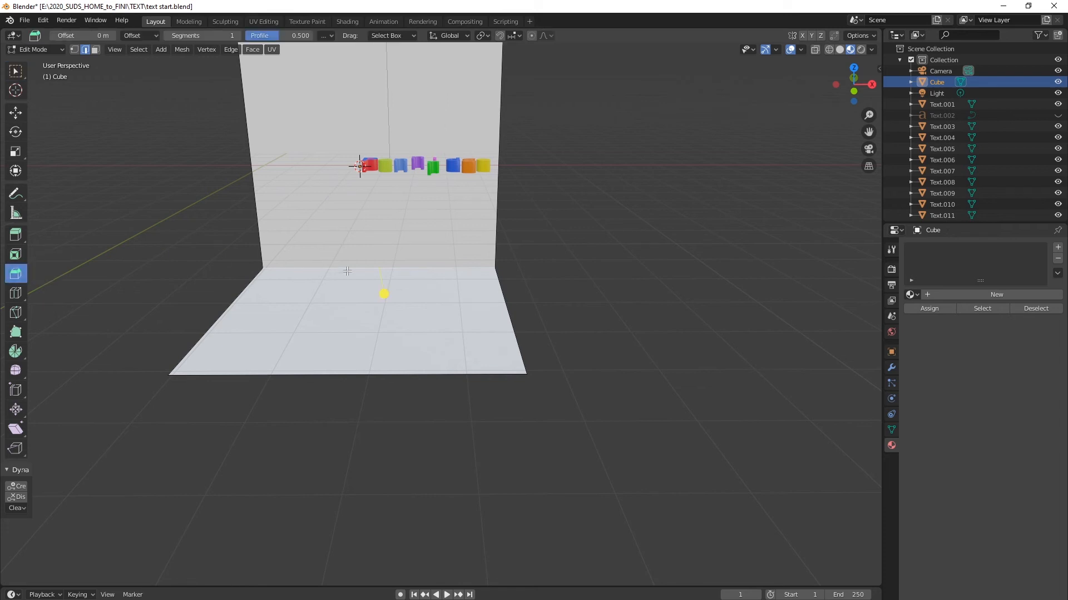
middle_drag(384, 293, 302, 300)
drag(302, 298, 298, 317)
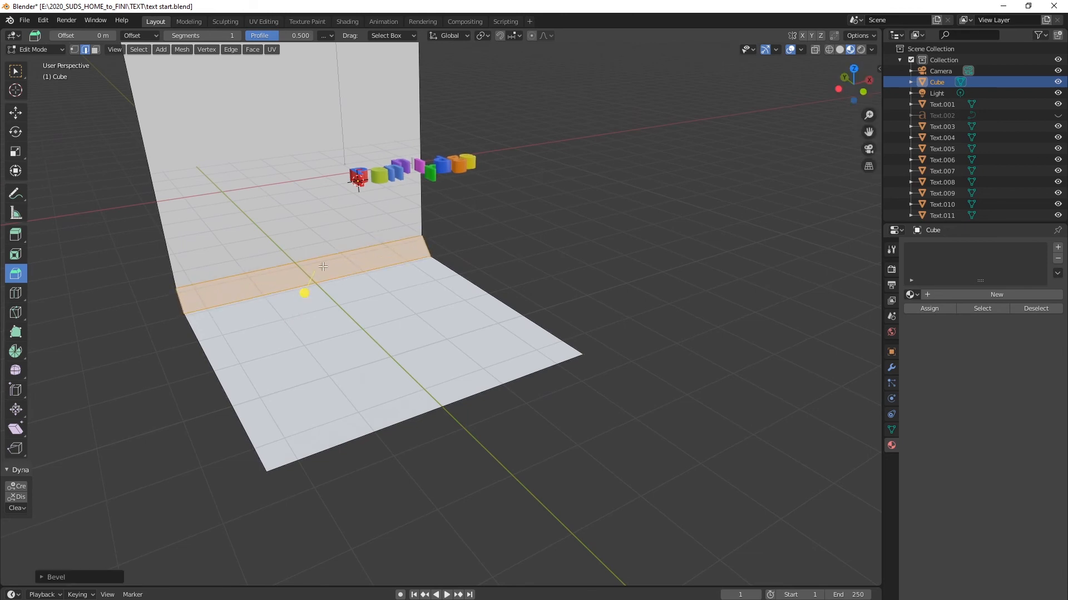
Set the bevel to 11 segments to round the backdrop's corner and return to Object Mode.
click(41, 577)
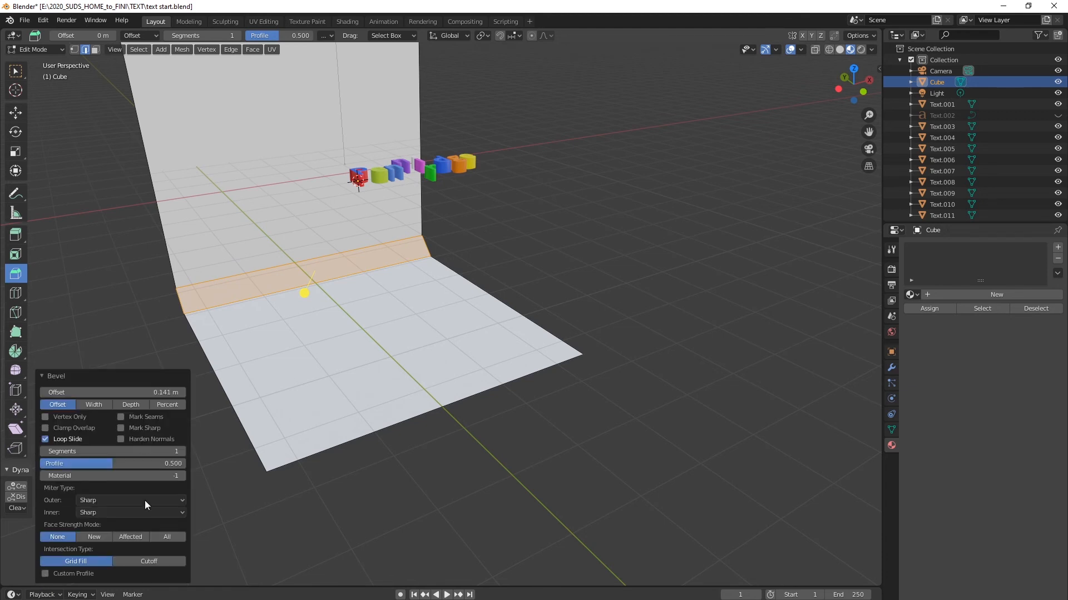
drag(88, 454, 101, 452)
middle_drag(380, 256, 105, 78)
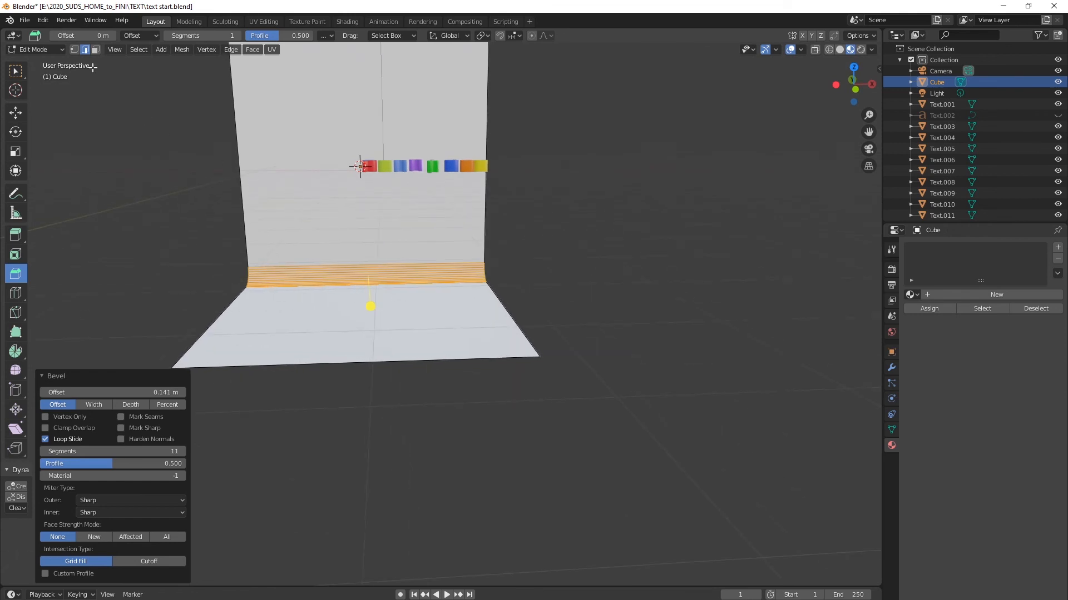
click(58, 49)
click(58, 63)
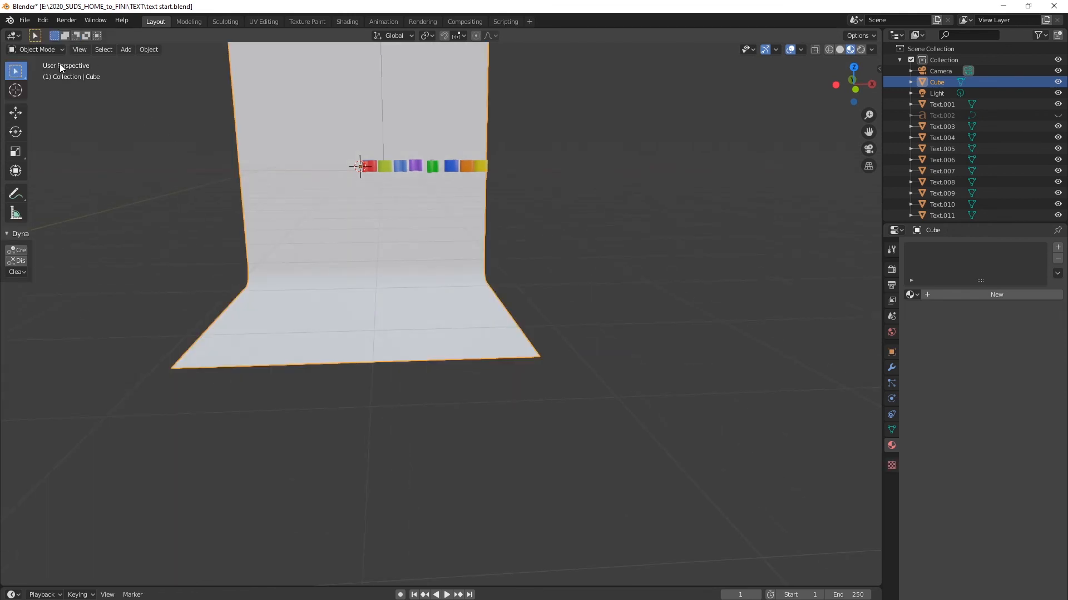
Give the backdrop a new material named bg with a light green base colour (hue 0.227, saturation 0.566, value 0.906).
middle_drag(442, 141, 354, 176)
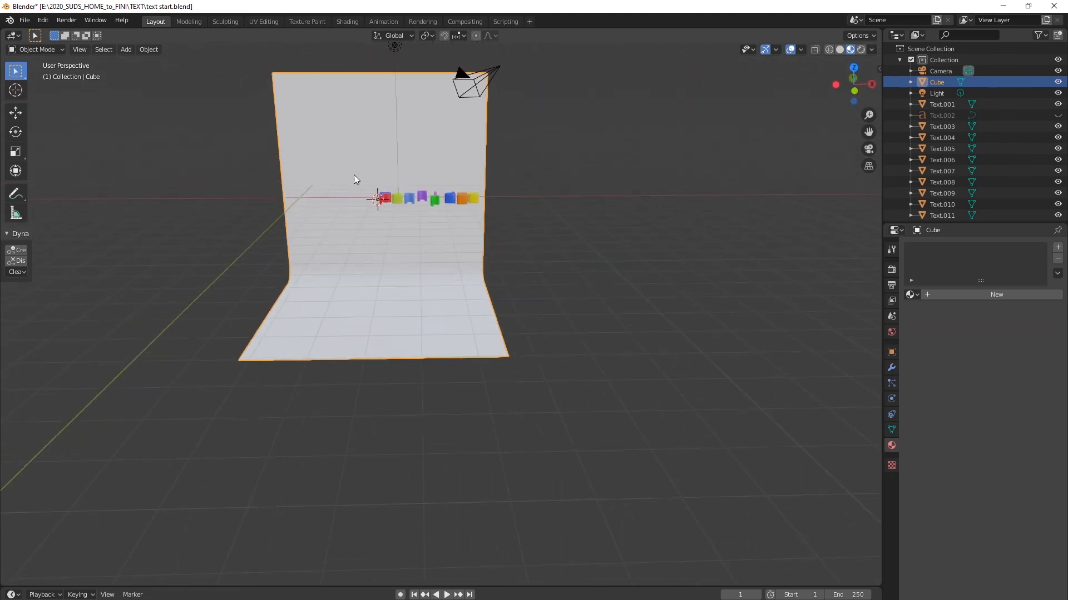
click(932, 296)
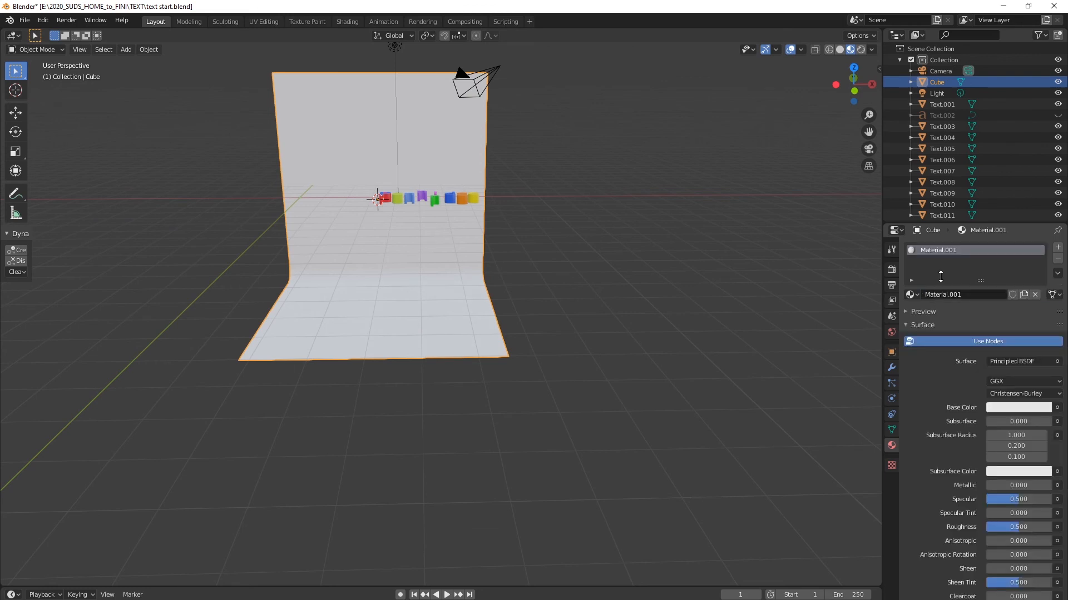
click(954, 294)
text(b)
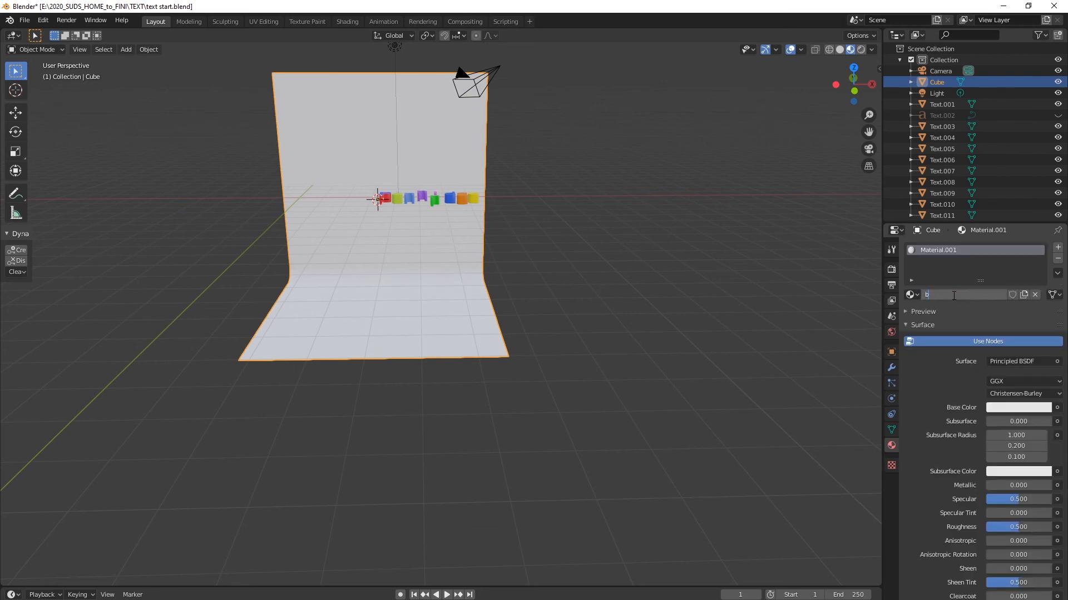
text(g)
key(Return)
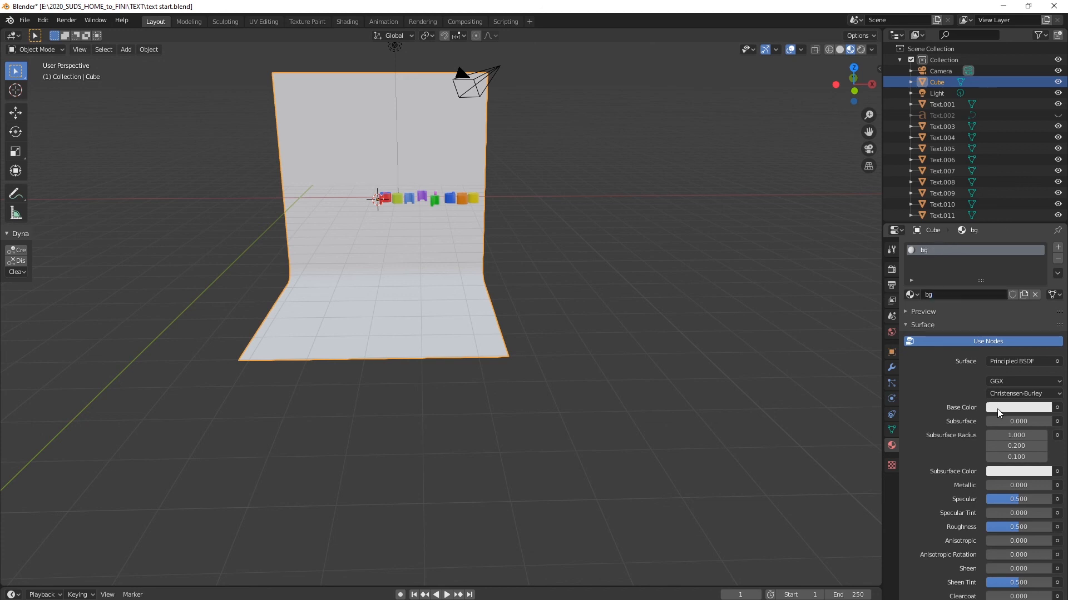
click(1003, 406)
drag(989, 319, 971, 291)
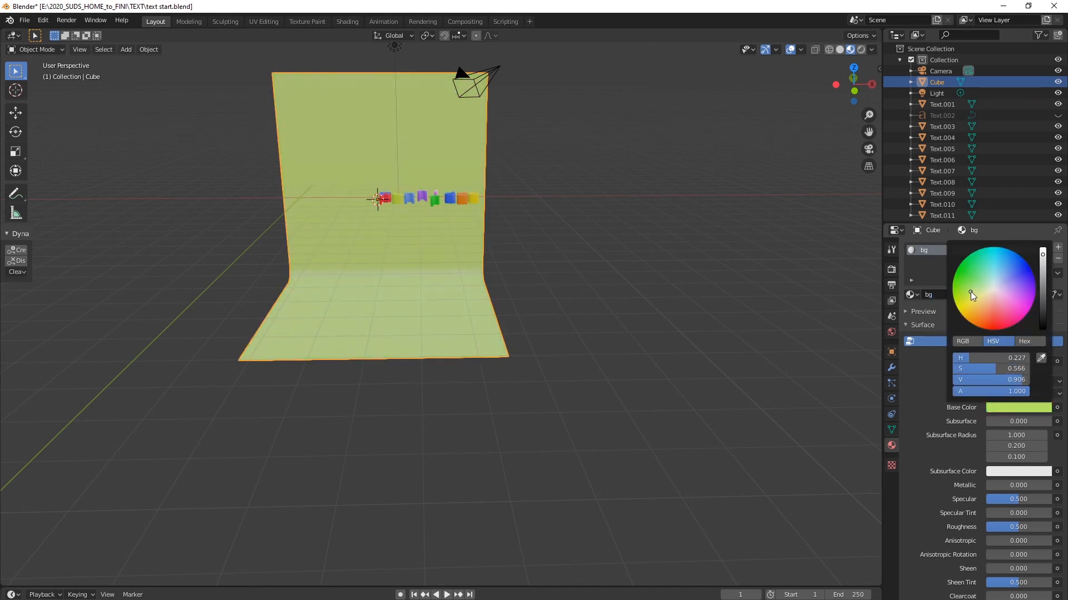
Widen the backdrop by scaling it along the X axis by about 2.05.
mouse_move(527, 131)
middle_down()
mouse_move(539, 112)
mouse_move(585, 122)
mouse_move(536, 136)
mouse_move(534, 127)
middle_up()
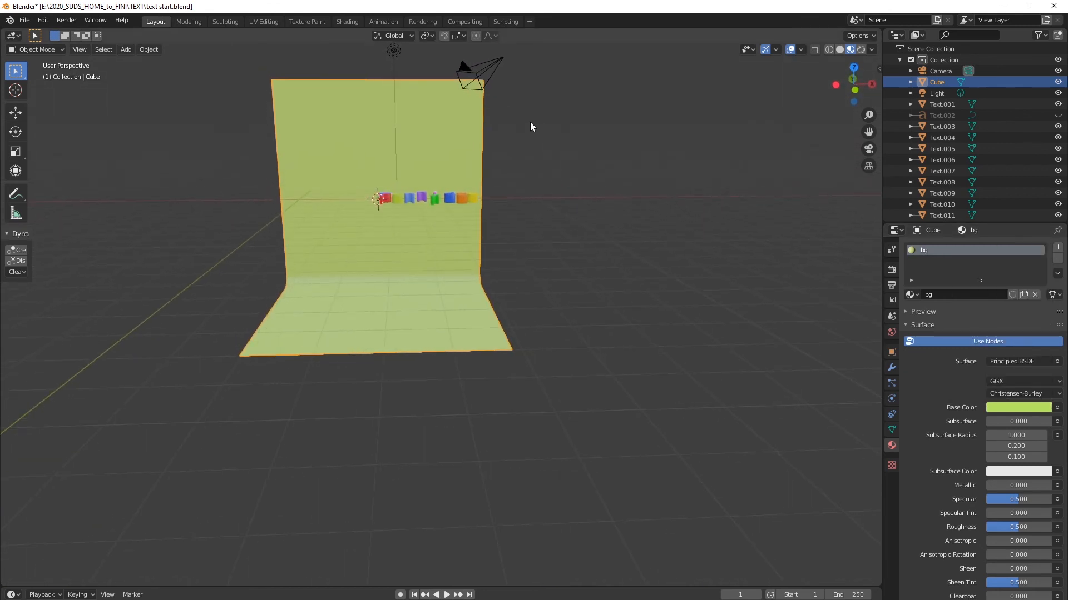
click(15, 151)
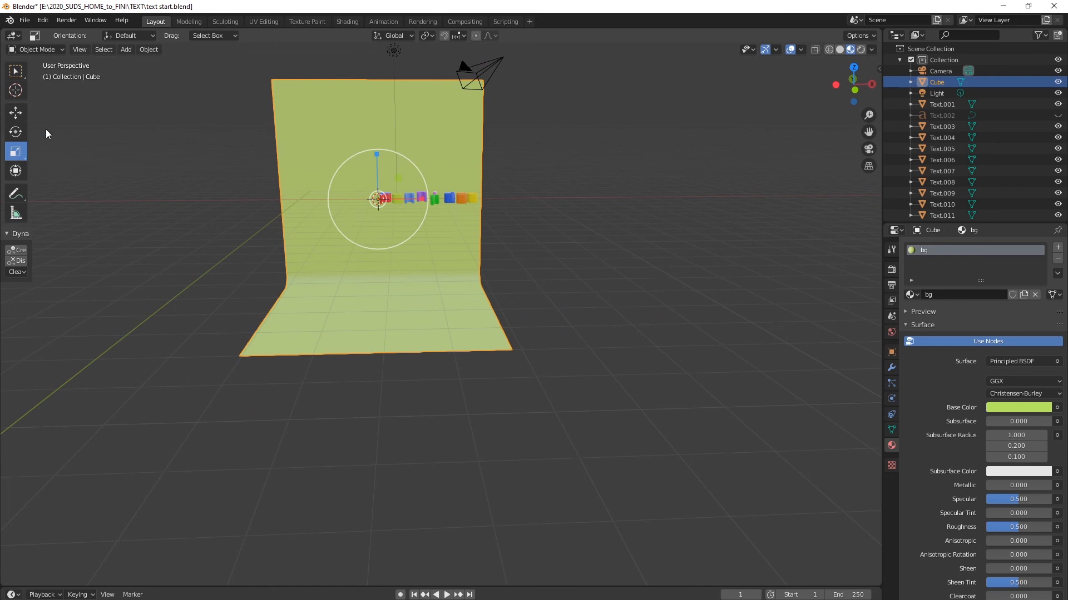
drag(422, 198, 470, 198)
middle_drag(470, 199, 440, 153)
scroll(372, 177, down, 3)
scroll(469, 121, up, 7)
scroll(469, 122, down, 5)
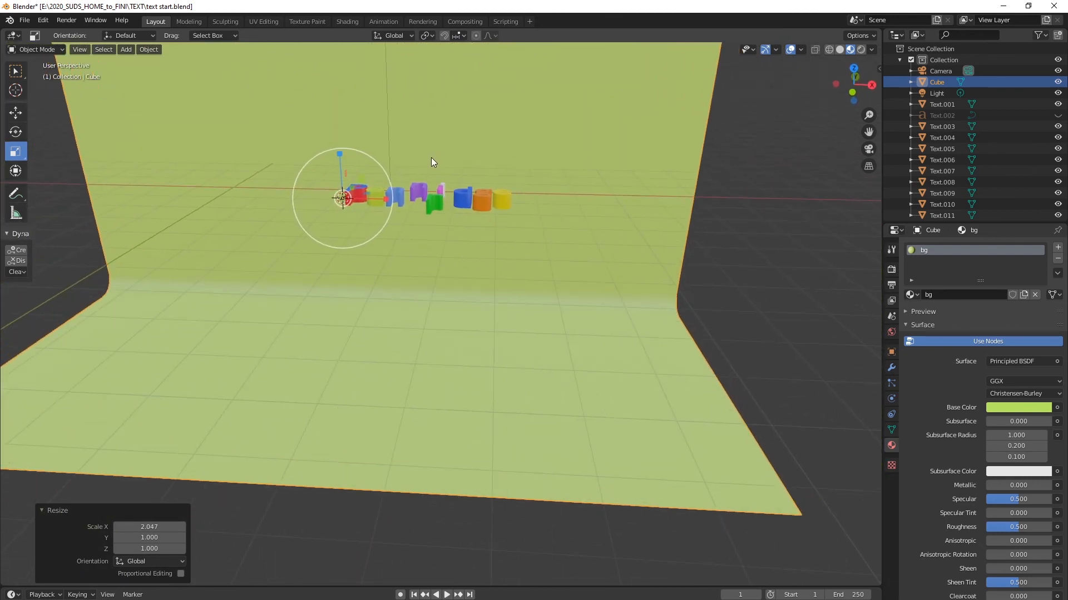